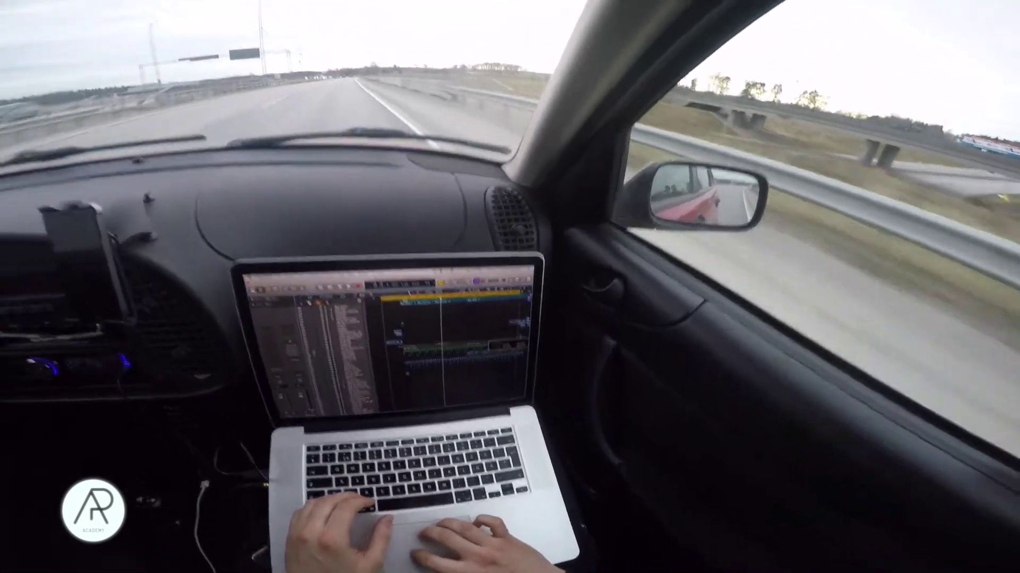
scroll(613, 344, down, 2)
scroll(616, 362, down, 2)
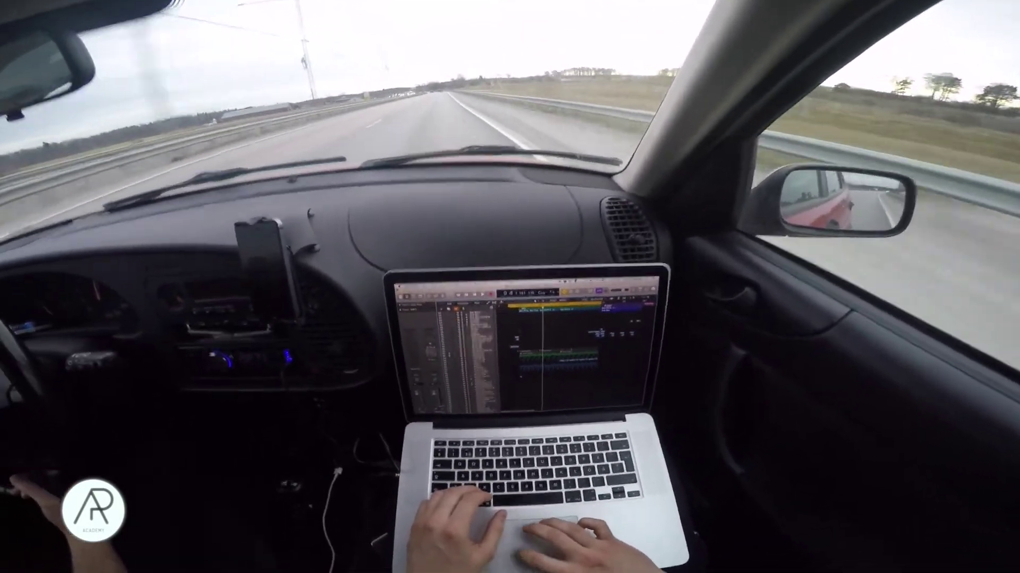
scroll(523, 303, up, 2)
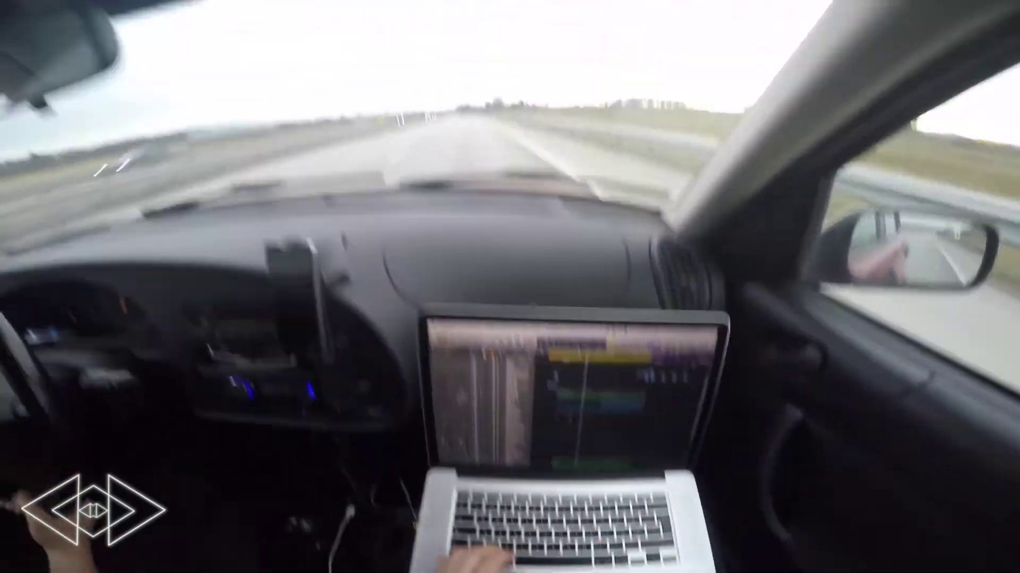
scroll(561, 437, down, 2)
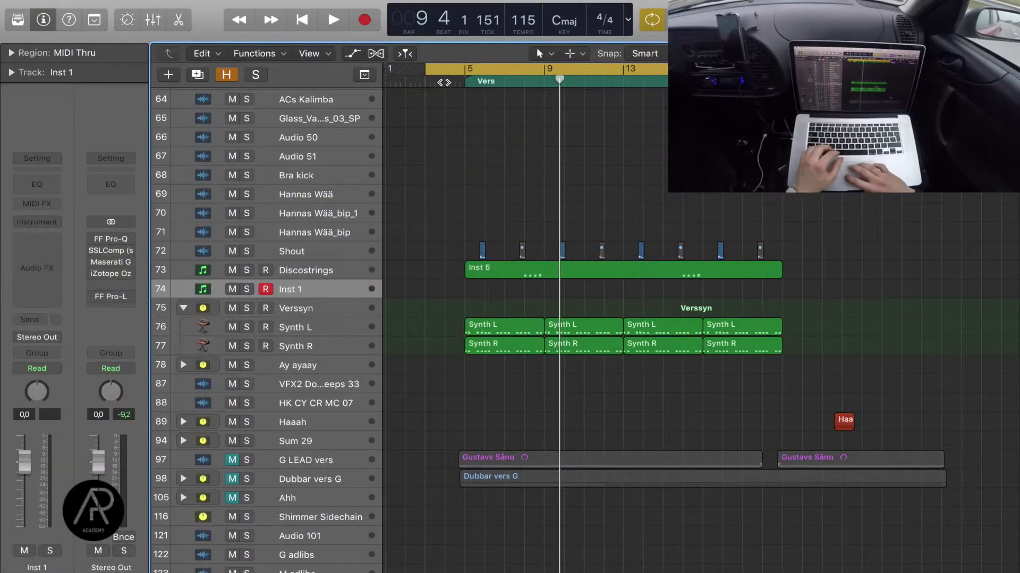
- Adjust the cycle range so that it starts at bar 5, at the beginning of the Vers section
click(467, 69)
drag(461, 69, 803, 203)
scroll(531, 330, down, 5)
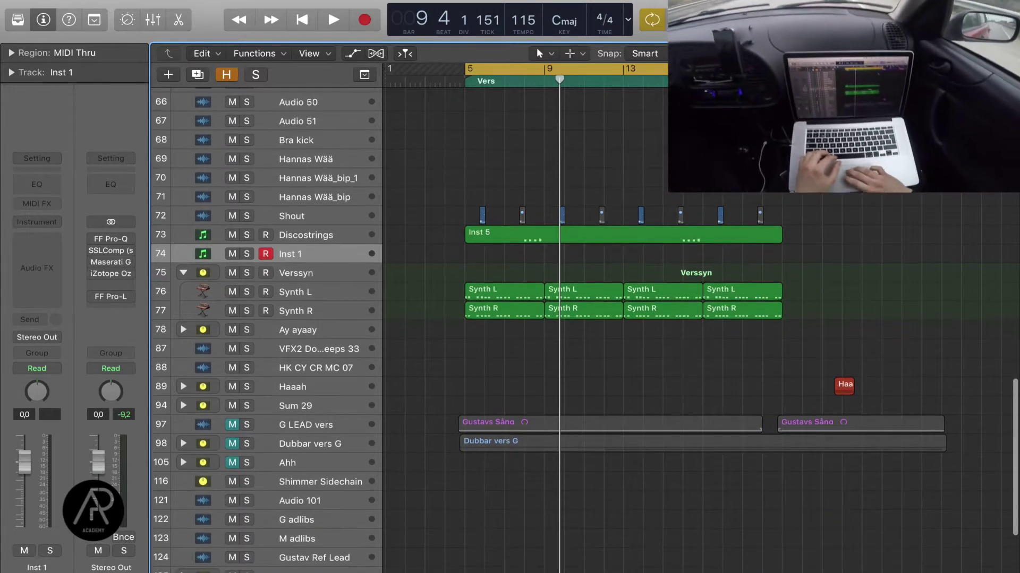
- Play the Vers section from bar 5 while examining its Shout, Discostrings and Verssyn tracks, and stop playback
key(space)
scroll(693, 224, up, 3)
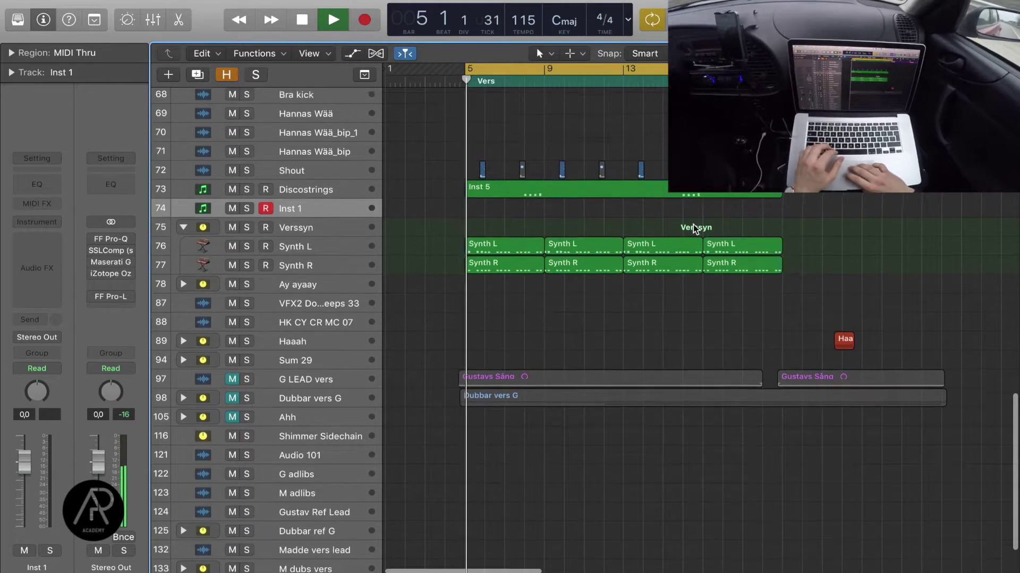
scroll(617, 189, right, 2)
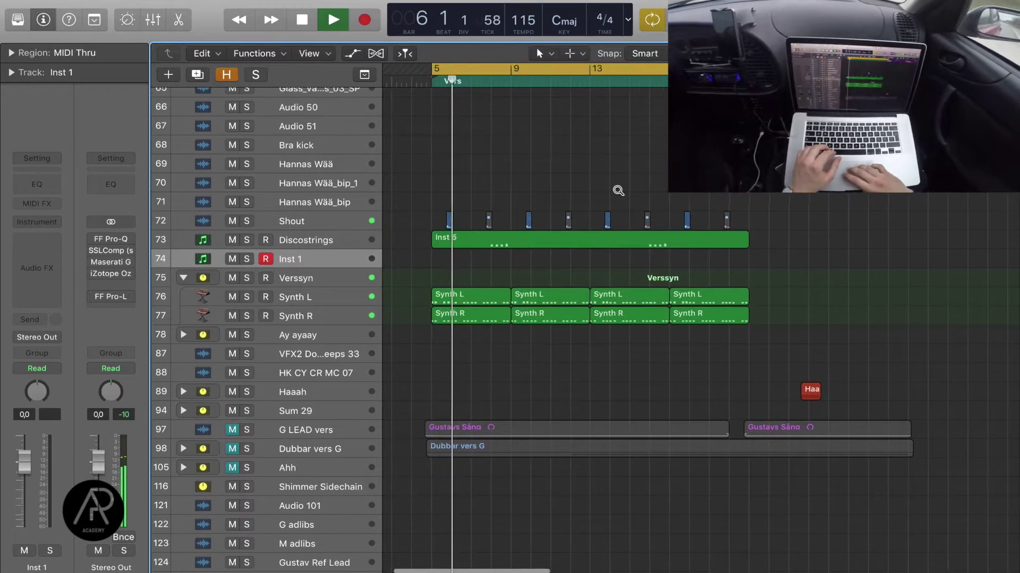
scroll(617, 189, up, 1)
scroll(617, 189, right, 2)
scroll(607, 205, up, 1)
scroll(607, 205, right, 2)
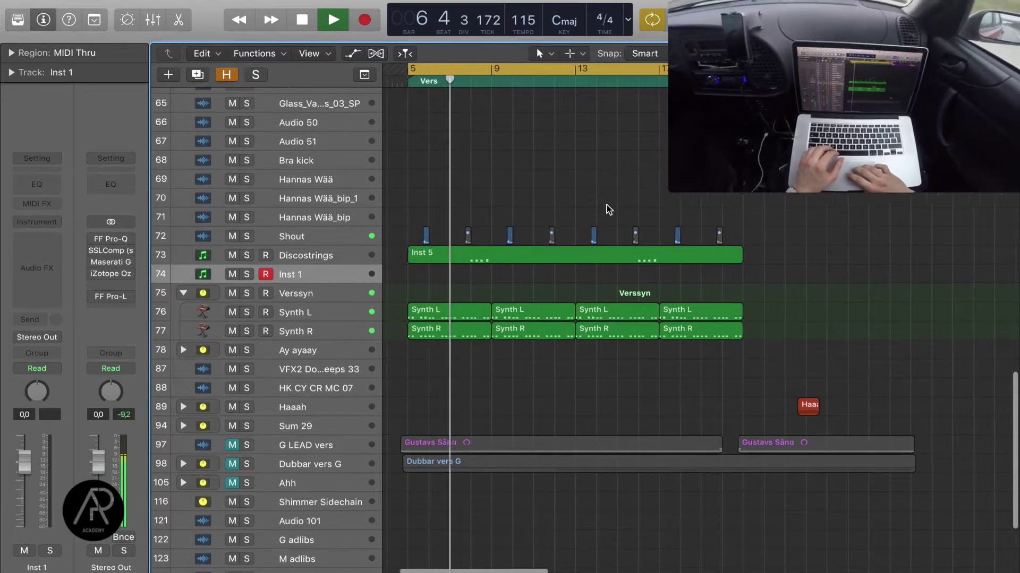
scroll(507, 256, down, 3)
scroll(507, 256, left, 1)
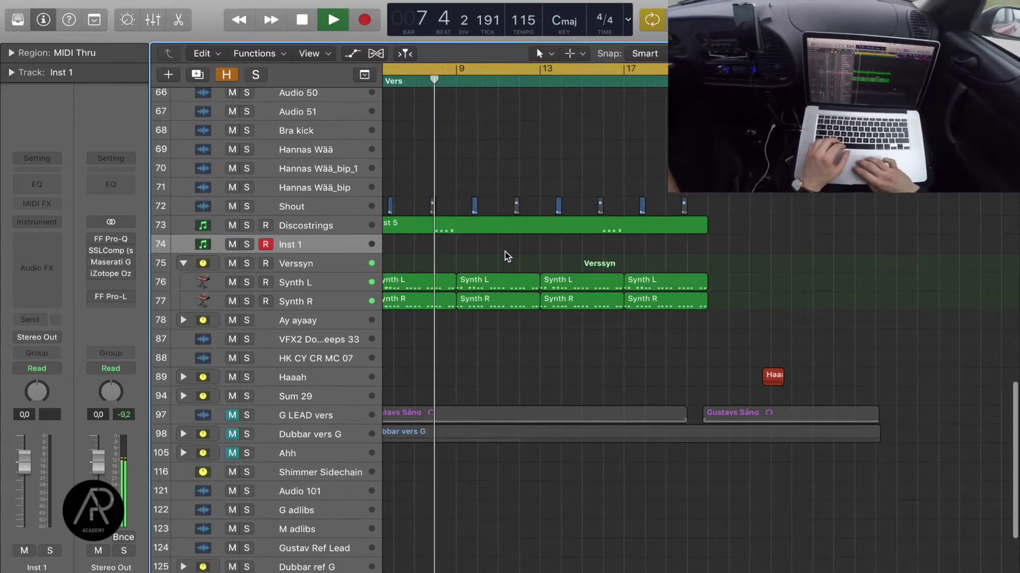
scroll(504, 256, down, 1)
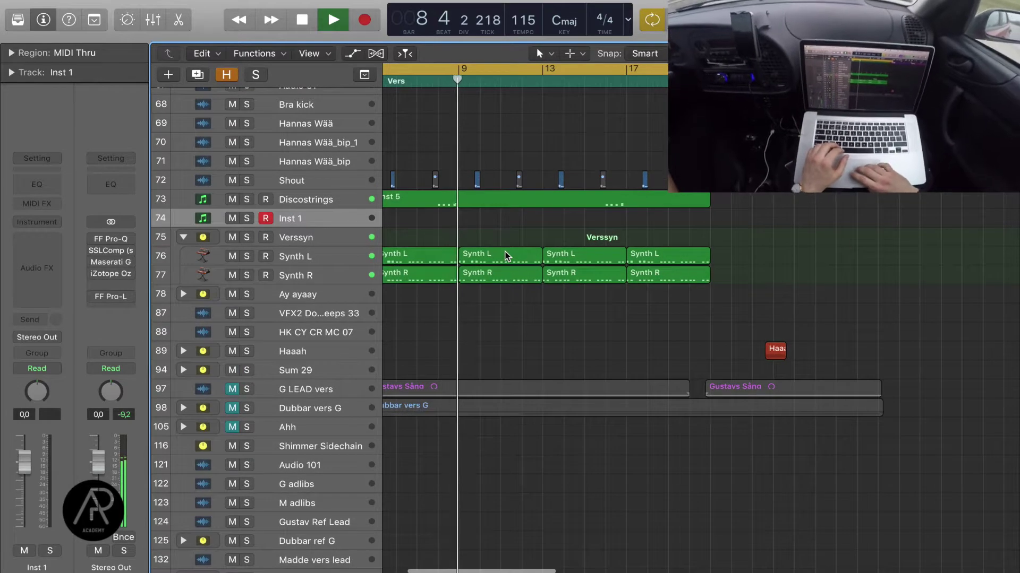
scroll(505, 256, up, 2)
scroll(505, 251, up, 2)
scroll(505, 251, left, 2)
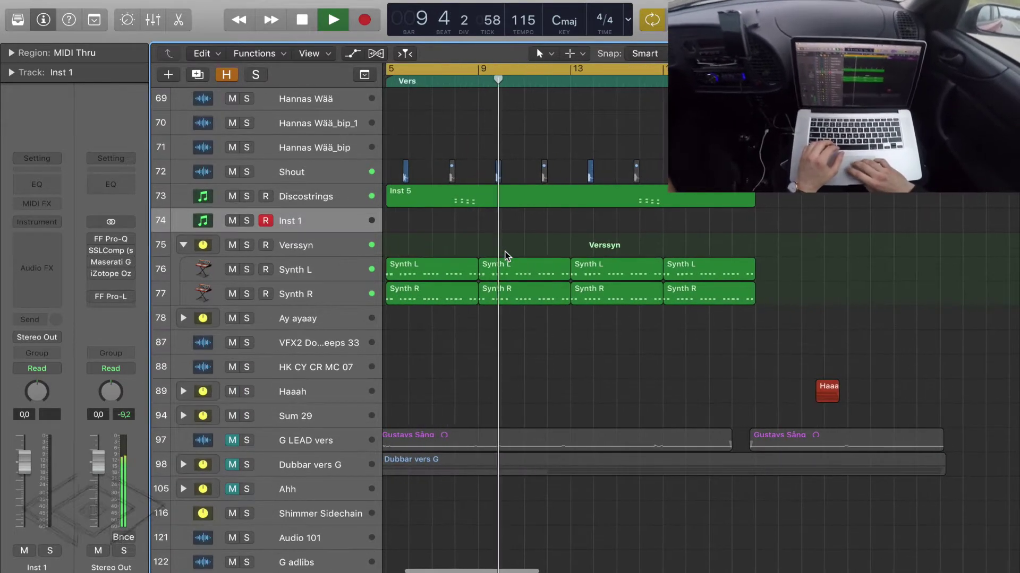
scroll(585, 119, up, 2)
scroll(585, 119, up, 2)
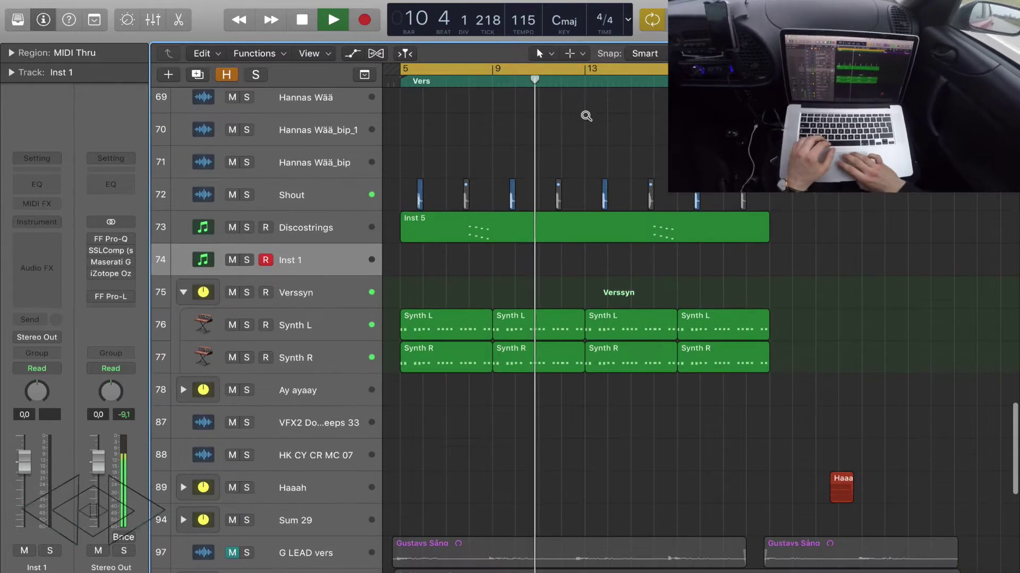
key(space)
- Replace the cycle range with a five-bar range starting at bar 5, and place the playhead at bar 7
scroll(585, 120, up, 2)
scroll(587, 119, down, 2)
scroll(588, 119, up, 2)
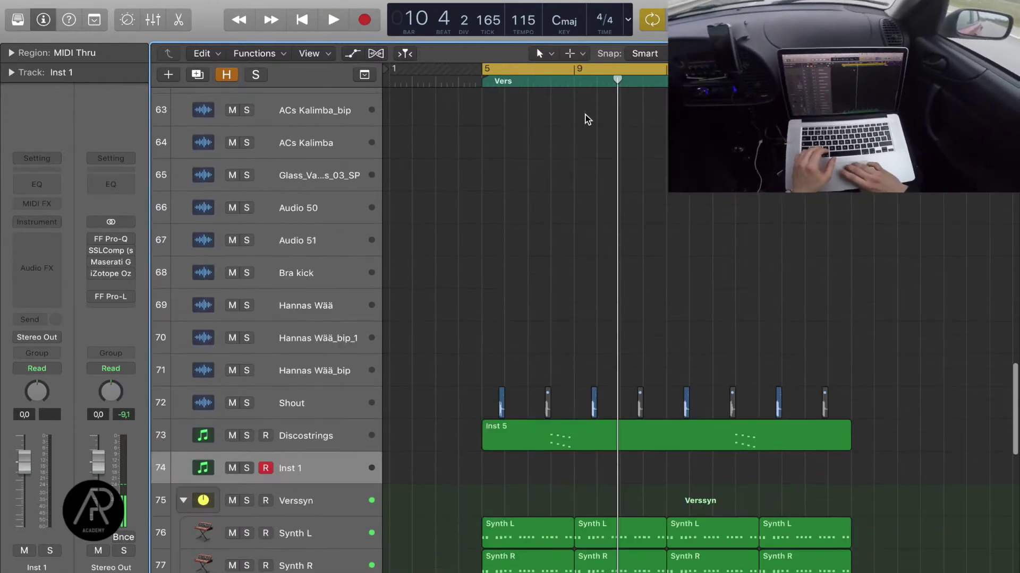
scroll(585, 114, left, 3)
scroll(585, 113, down, 2)
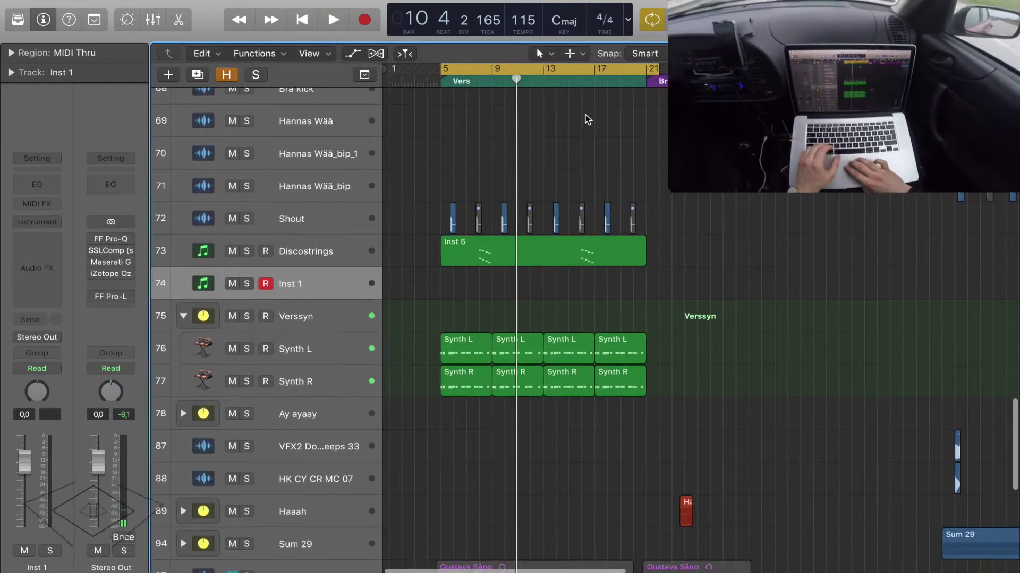
scroll(521, 132, down, 3)
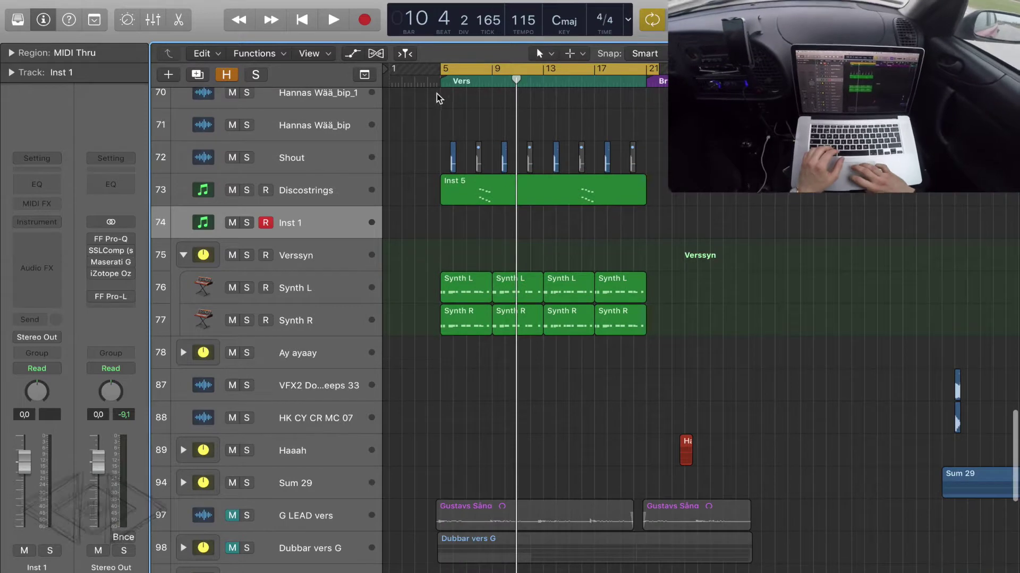
click(480, 69)
scroll(459, 80, right, 3)
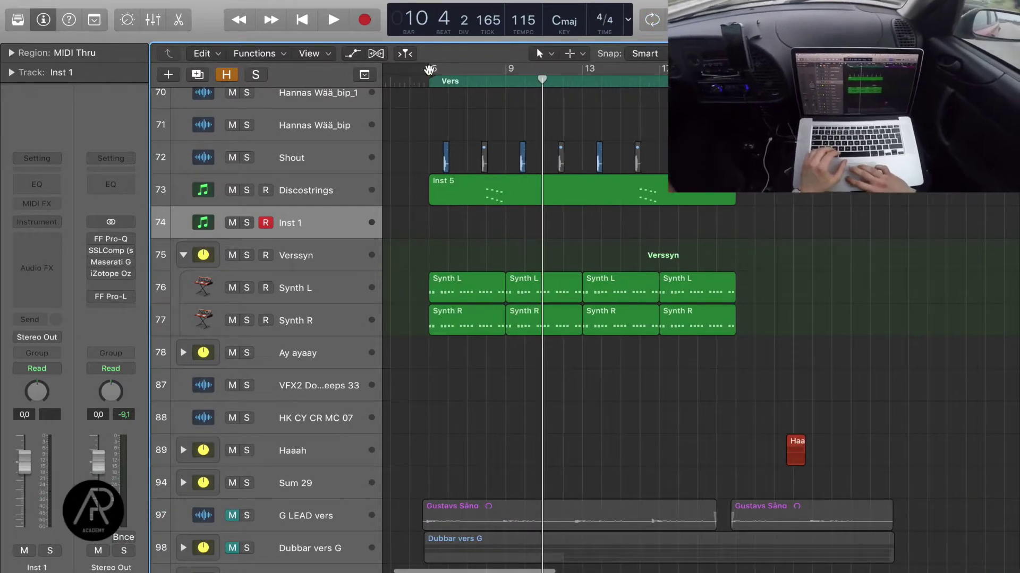
drag(431, 68, 518, 114)
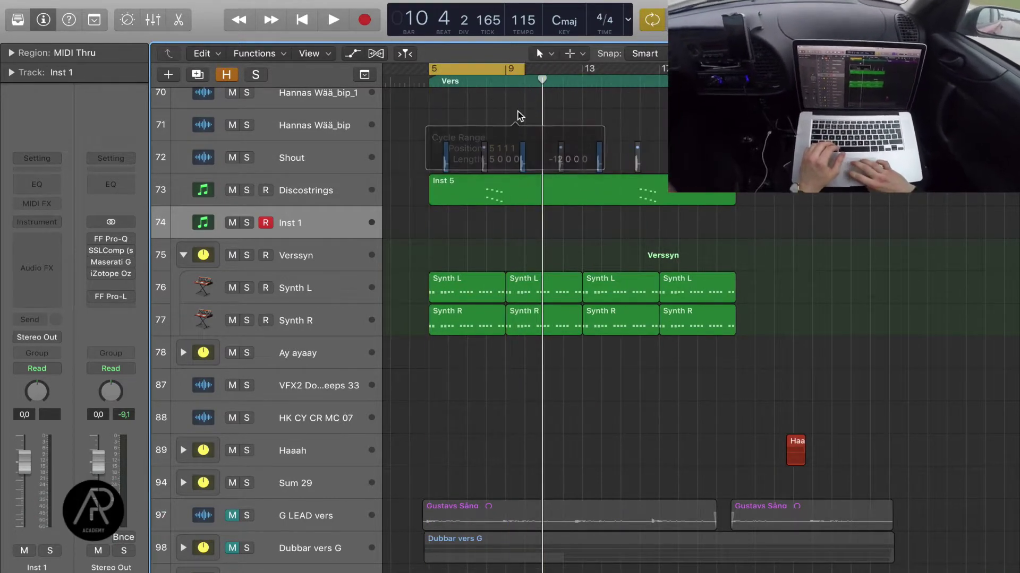
click(464, 82)
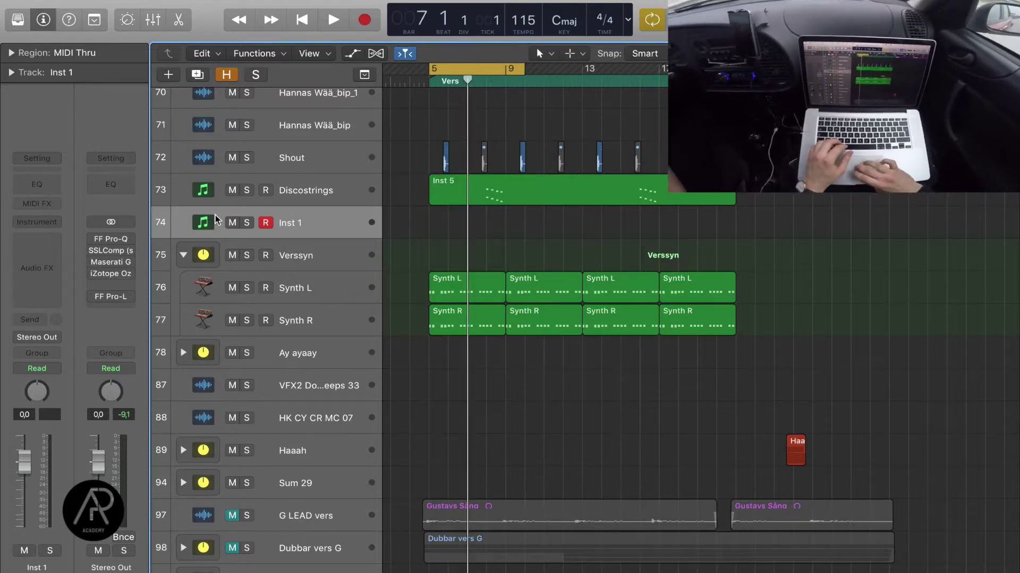
- Solo the Discostrings track and play its string phrase from bar 7
click(247, 190)
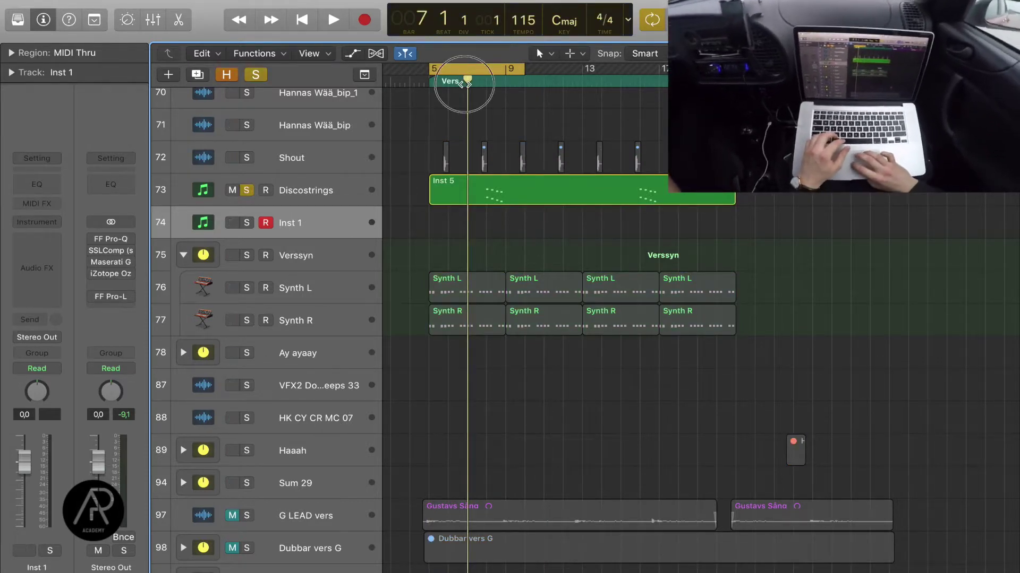
key(space)
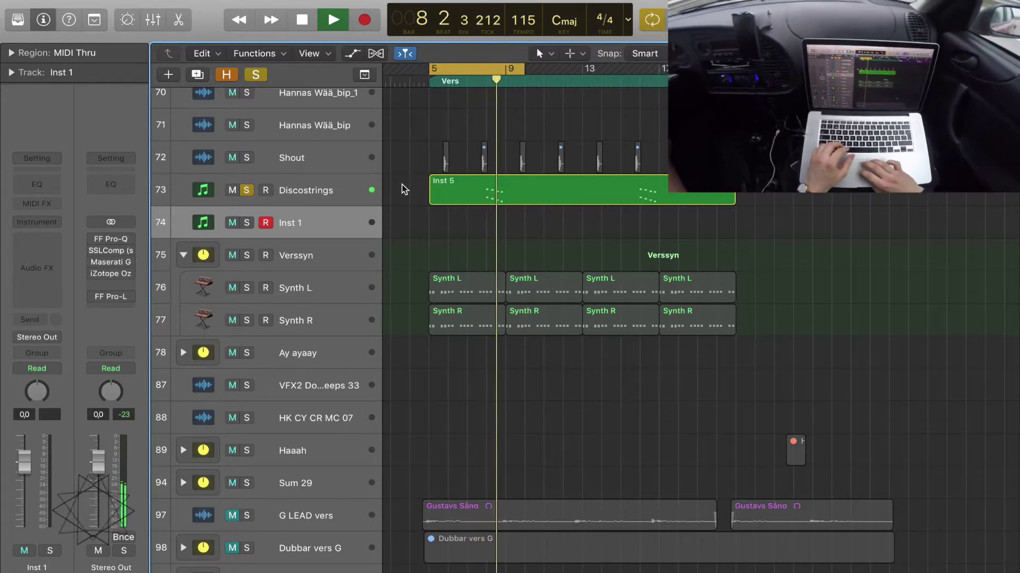
key(space)
- Turn off cycle mode and open the Inst 5 region of the Discostrings track in the Piano Roll, with its notes deselected
click(496, 69)
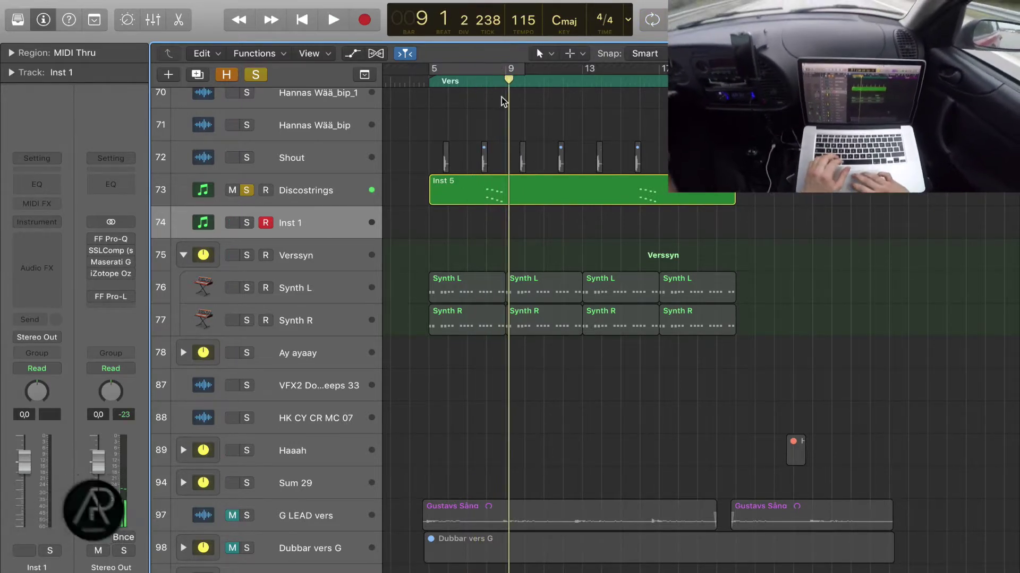
double_click(519, 189)
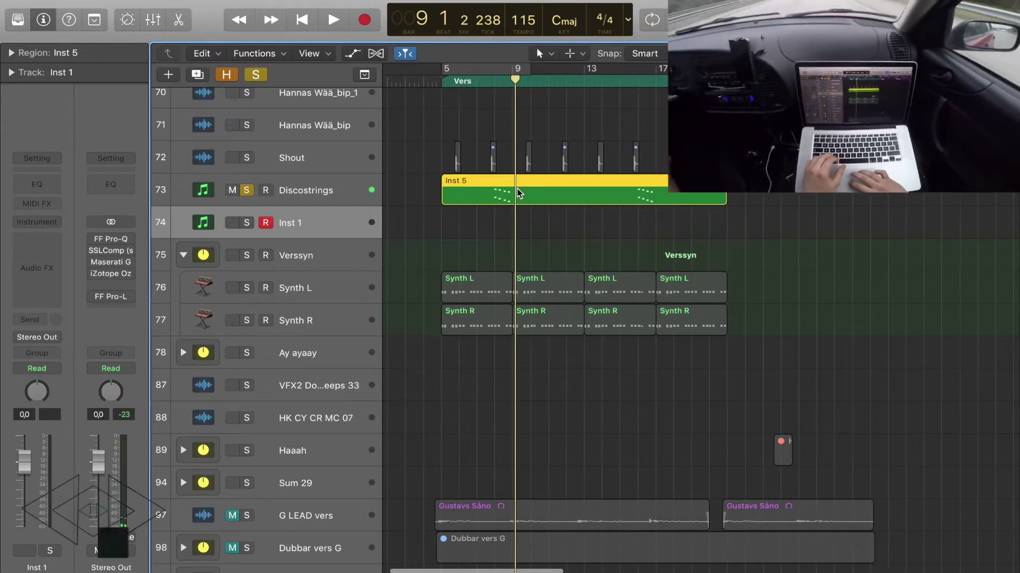
scroll(540, 392, right, 2)
scroll(540, 392, down, 1)
scroll(539, 399, down, 3)
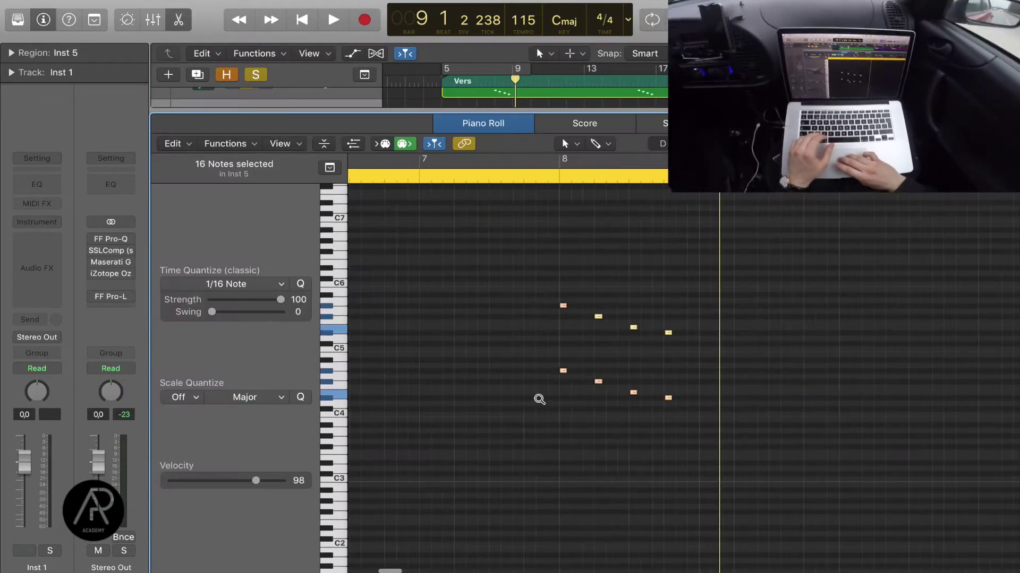
click(532, 275)
- Show the Musical Typing keyboard and select the Discostrings track as the instrument it plays
click(339, 1)
mouse_move(383, 1)
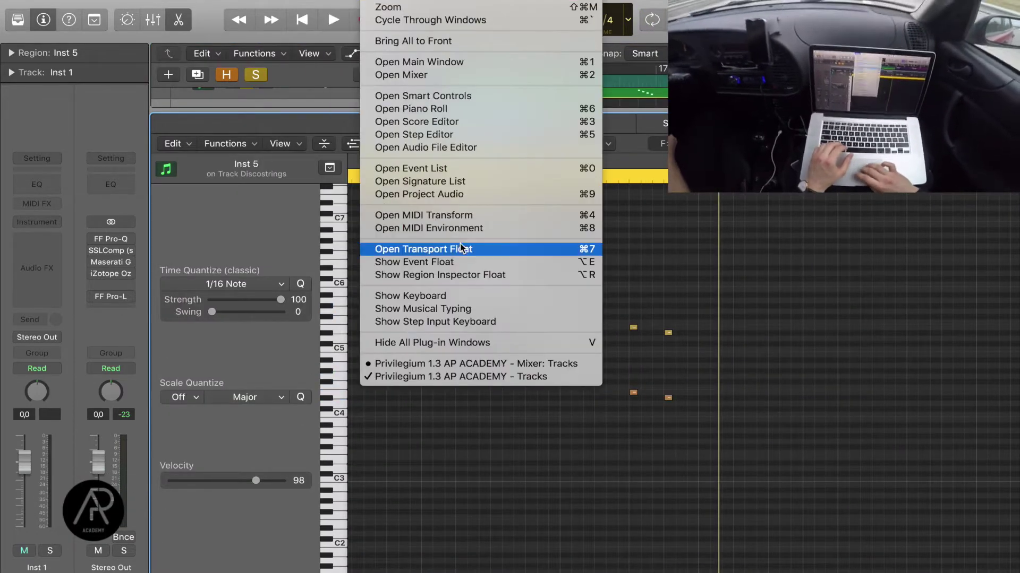
click(468, 310)
drag(628, 246, 337, 232)
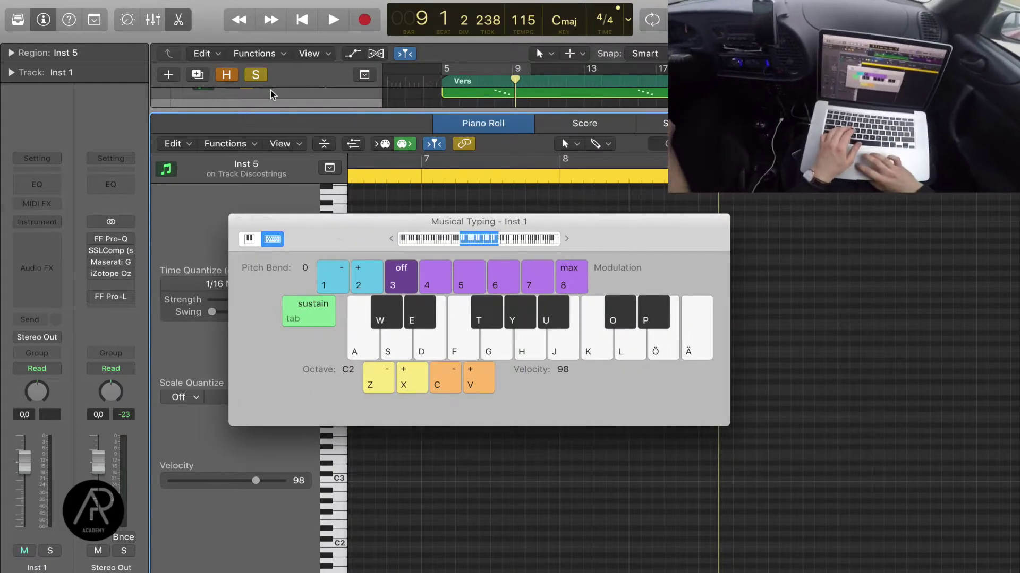
drag(271, 113, 255, 231)
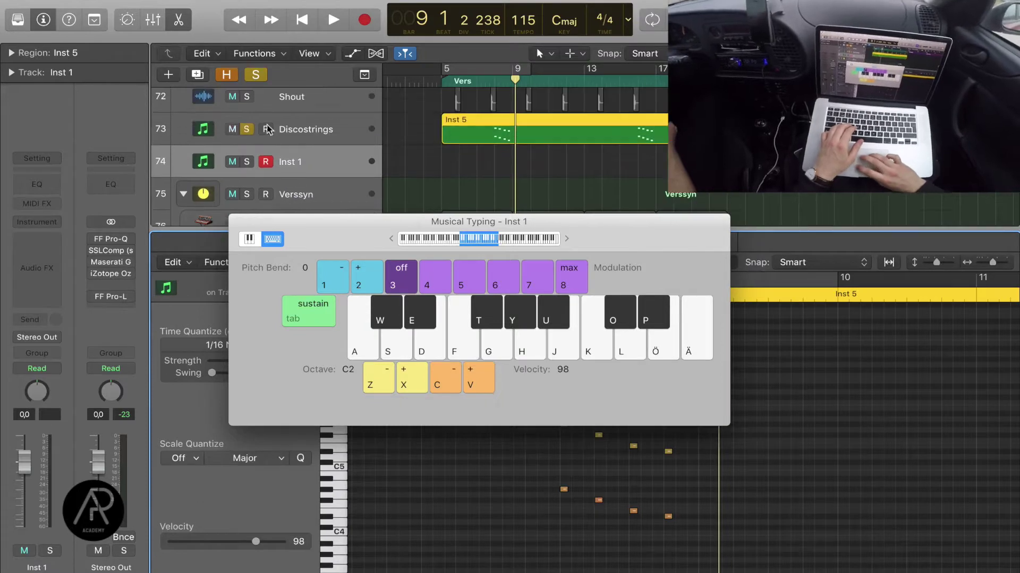
click(300, 129)
drag(319, 239, 278, 133)
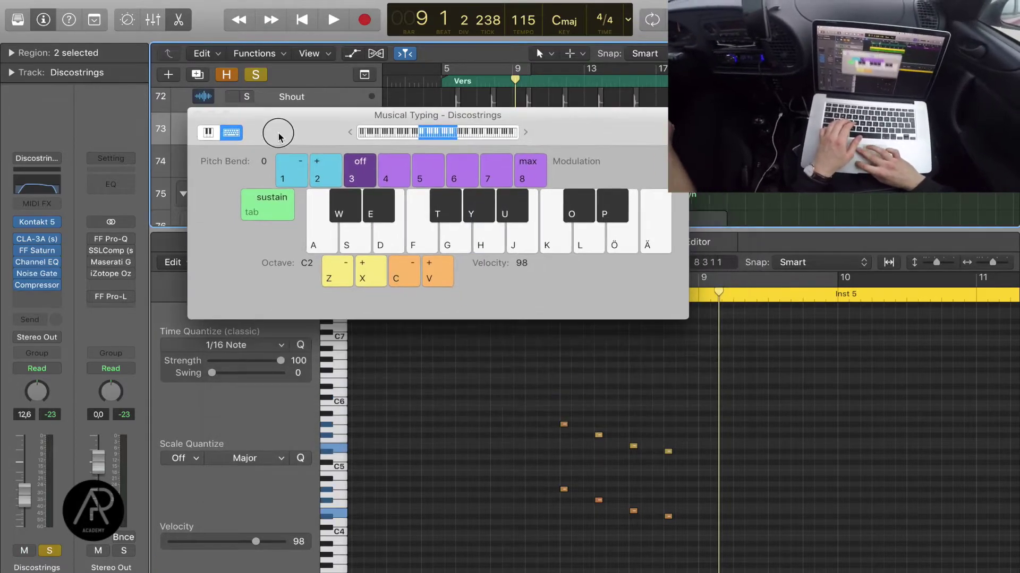
- Audition notes of the string phrase on Discostrings with Musical Typing, raising its octave to C4
key(d)
key(j)
key(d)
key(j)
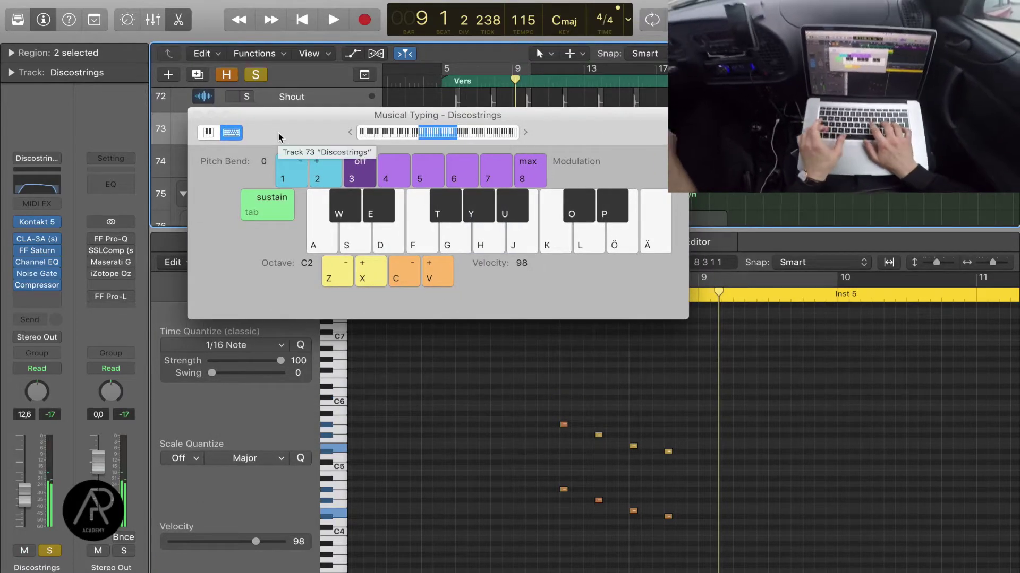
key(odiaeresis)
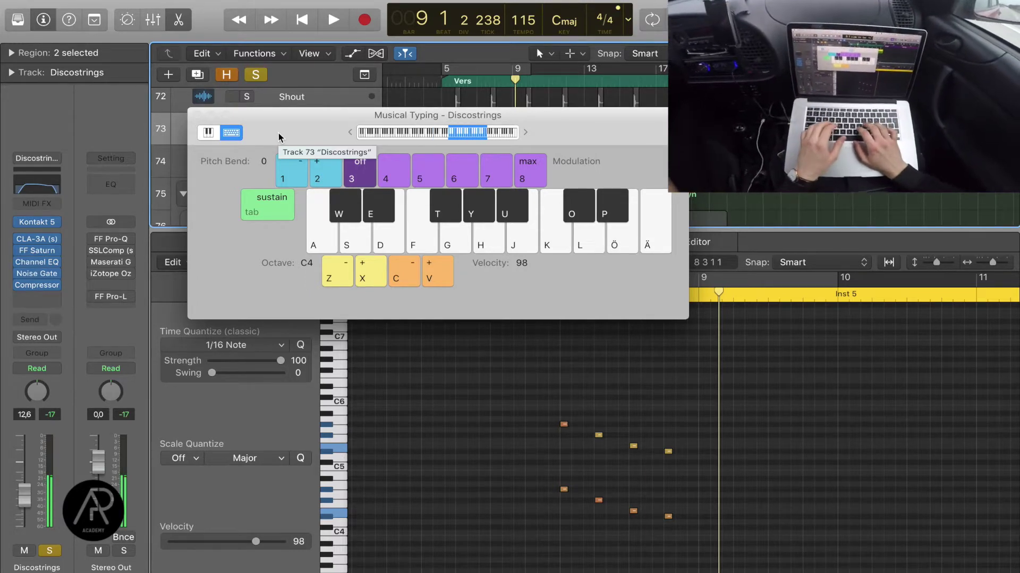
key(j)
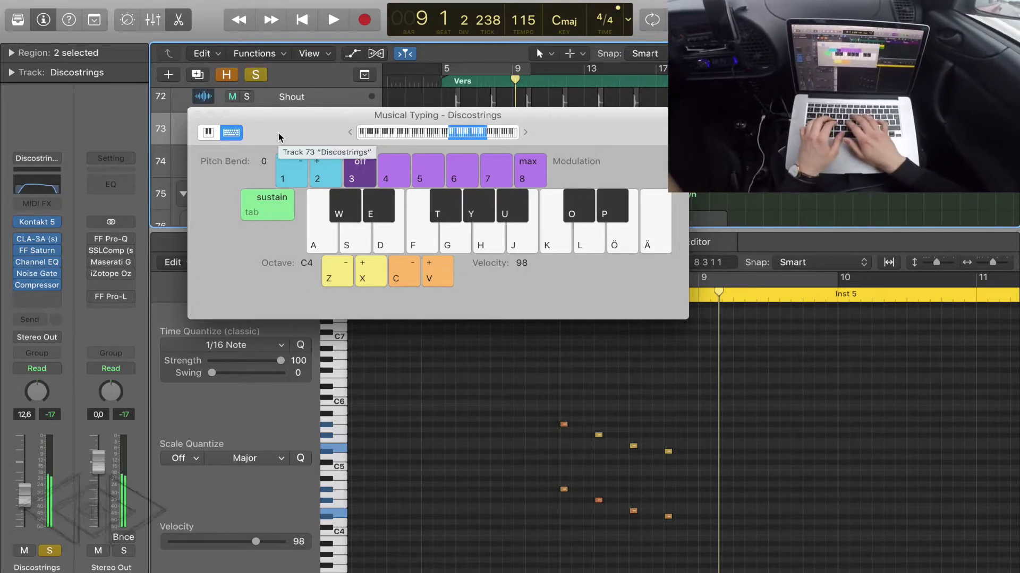
key(y)
key(t)
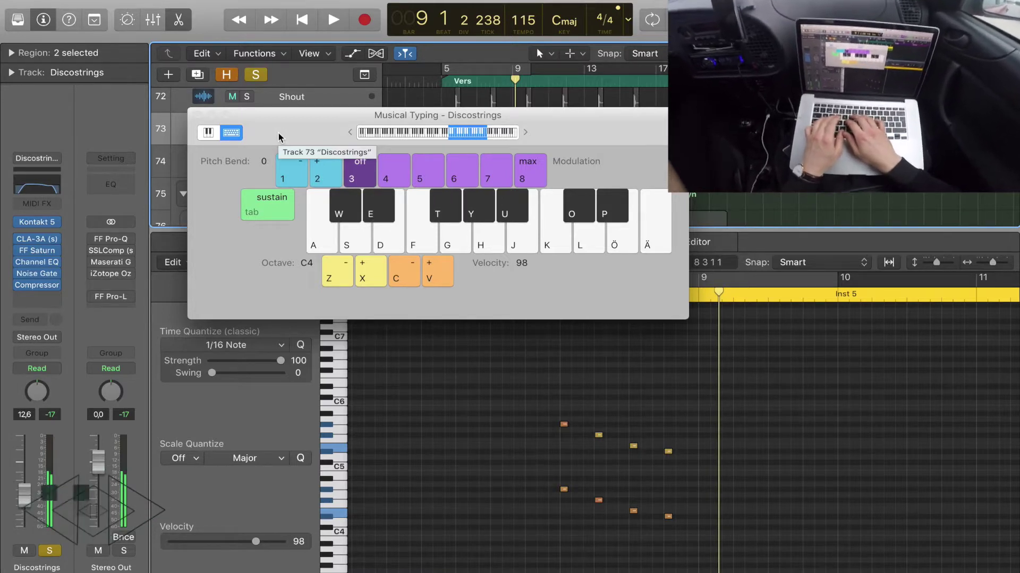
key(d)
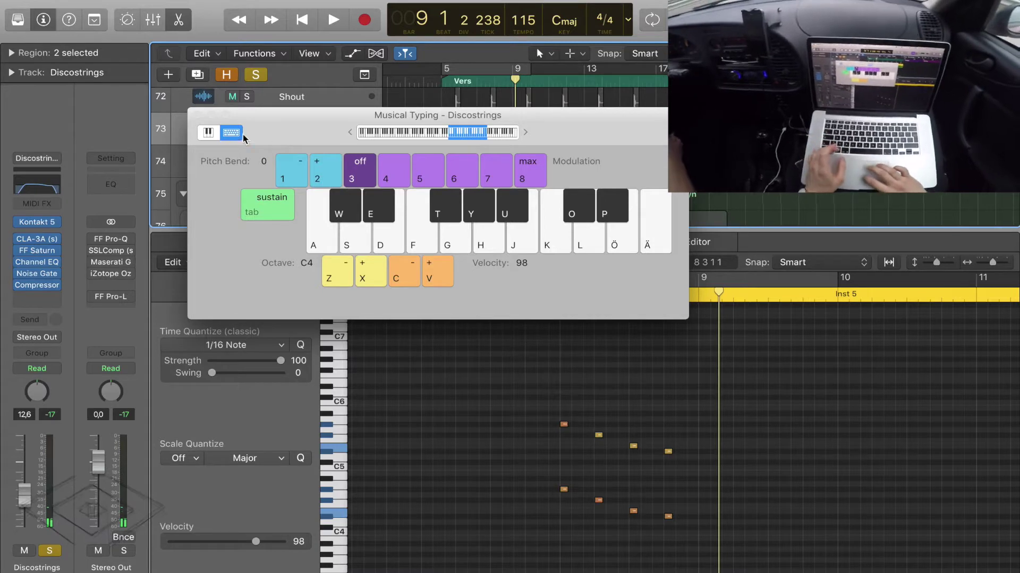
- Close the Musical Typing keyboard and the Piano Roll to return to the full track arrangement
click(197, 115)
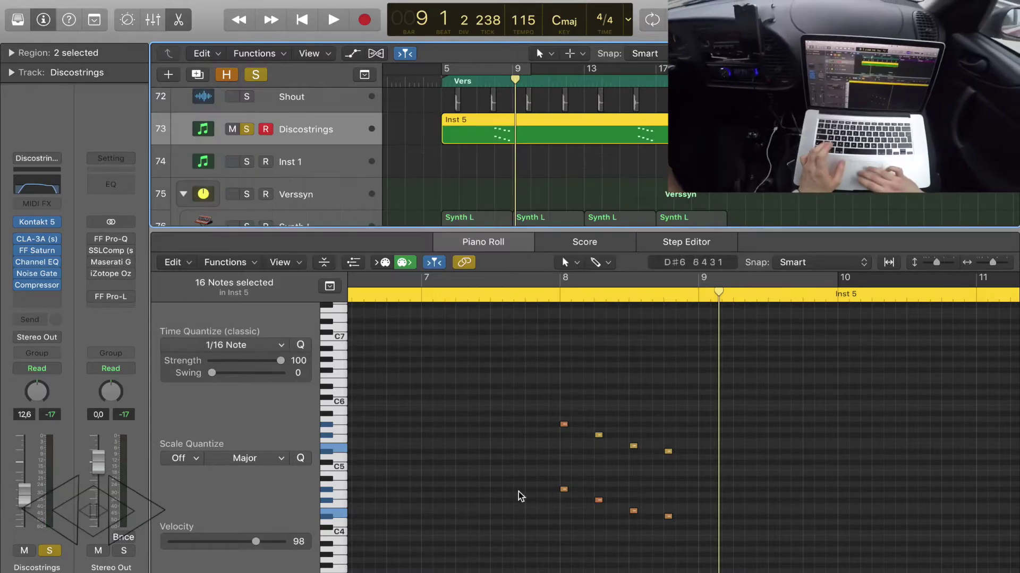
click(496, 414)
key(e)
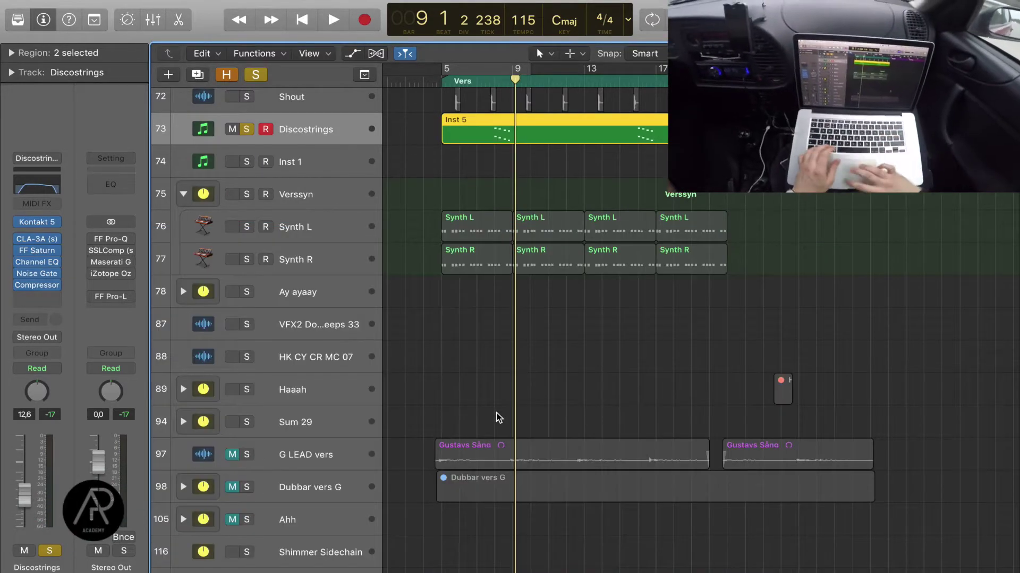
scroll(460, 133, up, 2)
scroll(460, 135, up, 3)
scroll(460, 137, right, 2)
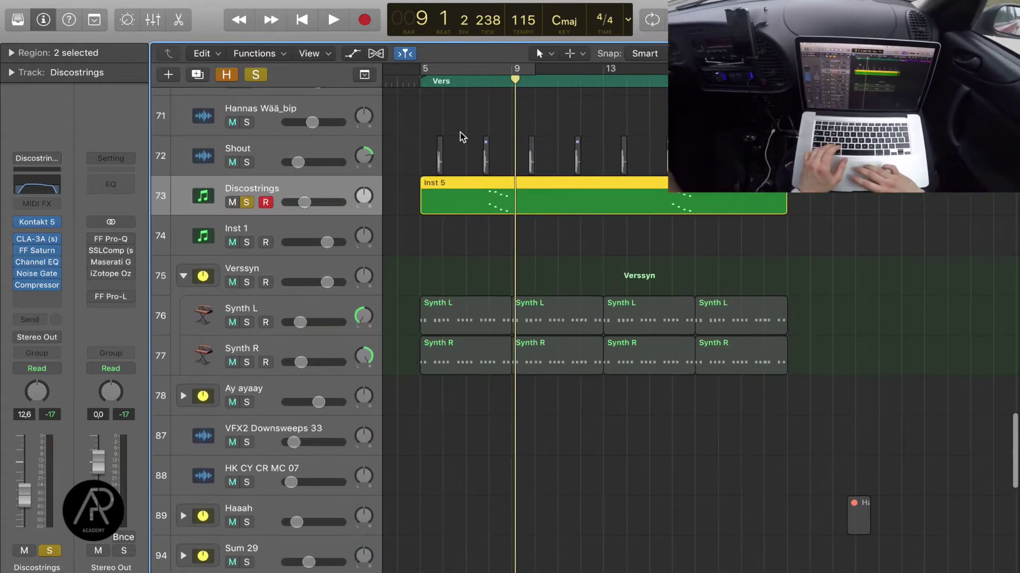
scroll(460, 137, down, 1)
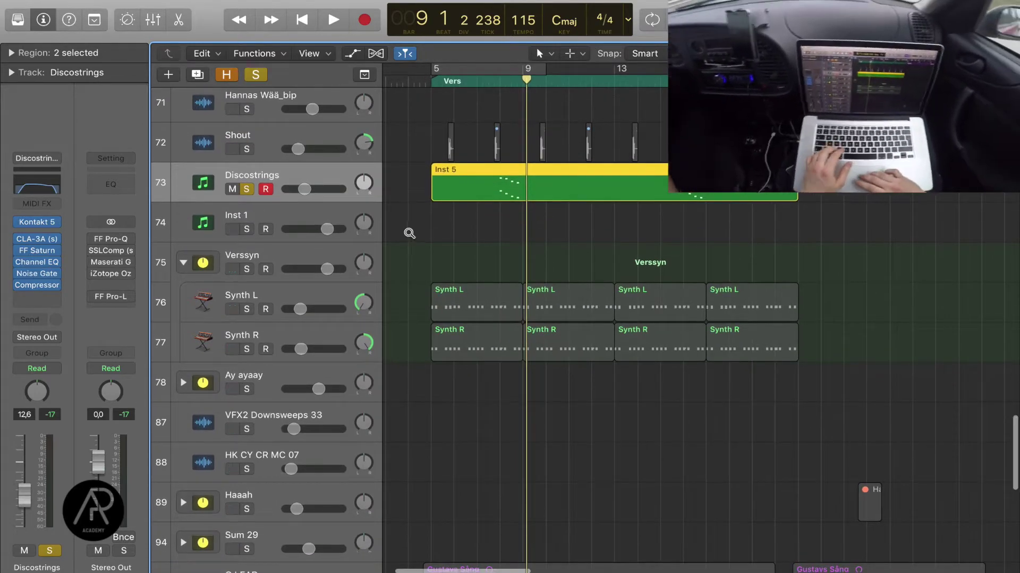
- Load a stereo Kontakt 5 from Native Instruments as the instrument of the Inst 1 track
scroll(409, 234, right, 1)
scroll(408, 237, down, 1)
scroll(410, 237, up, 1)
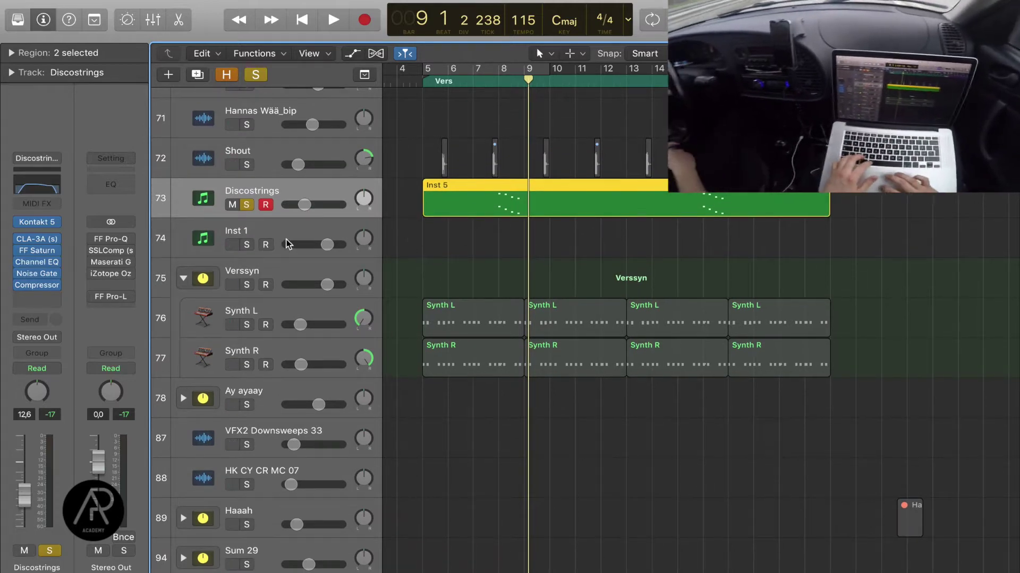
click(276, 227)
click(51, 225)
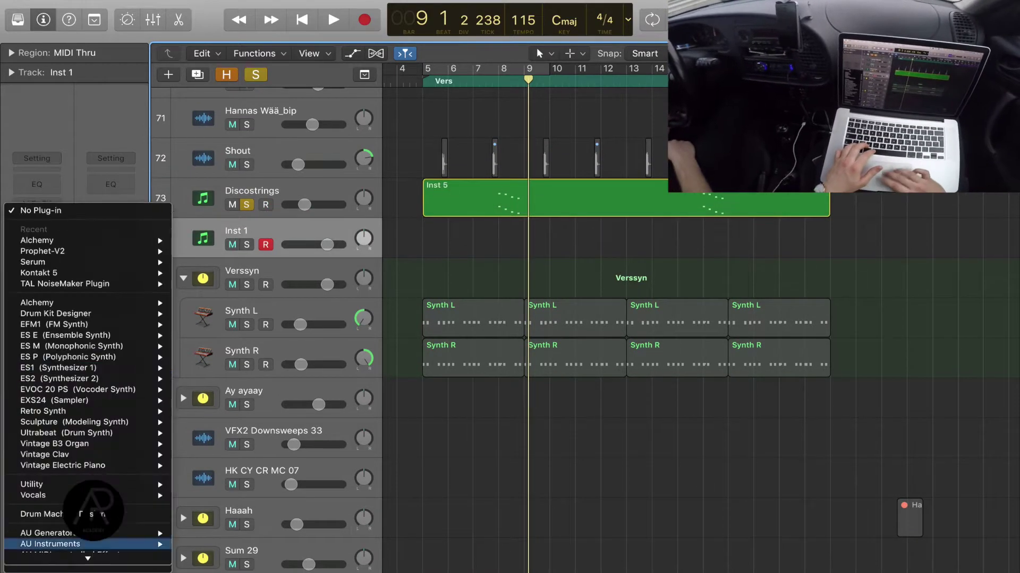
mouse_move(132, 546)
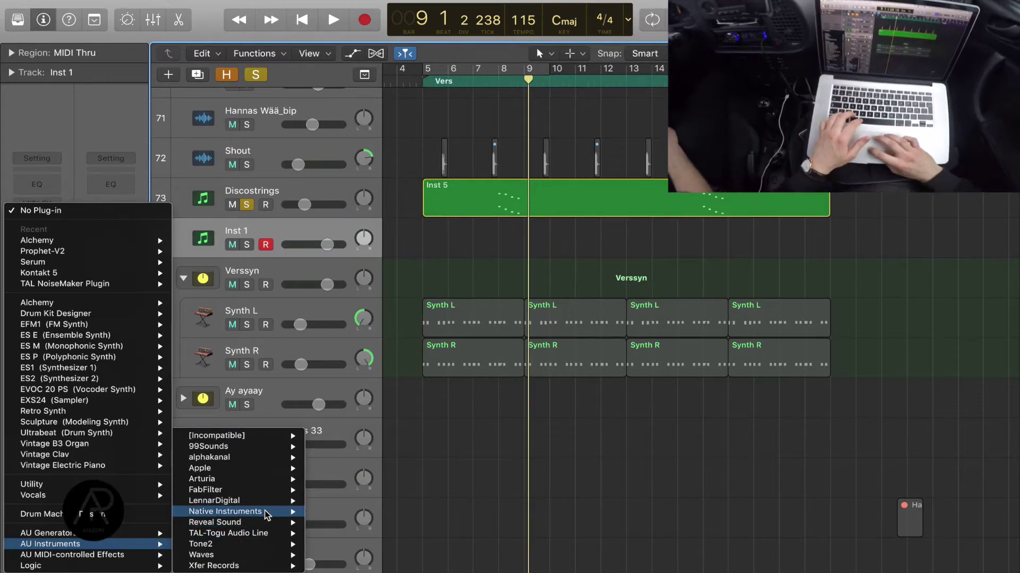
mouse_move(269, 511)
mouse_move(351, 544)
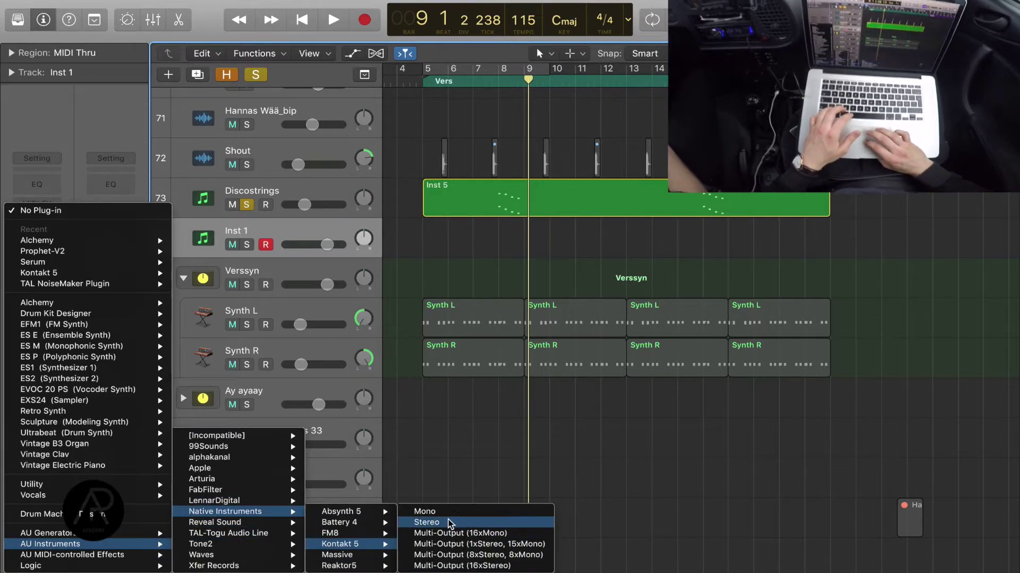
click(449, 523)
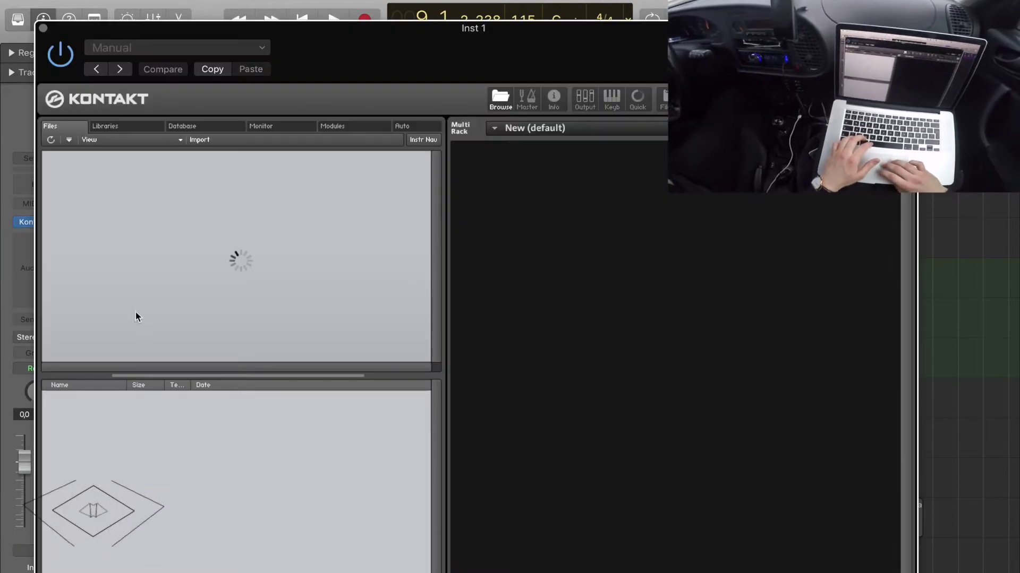
- Browse Kontakt's libraries down to Session Strings and list its individual instruments
click(145, 125)
scroll(203, 417, down, 8)
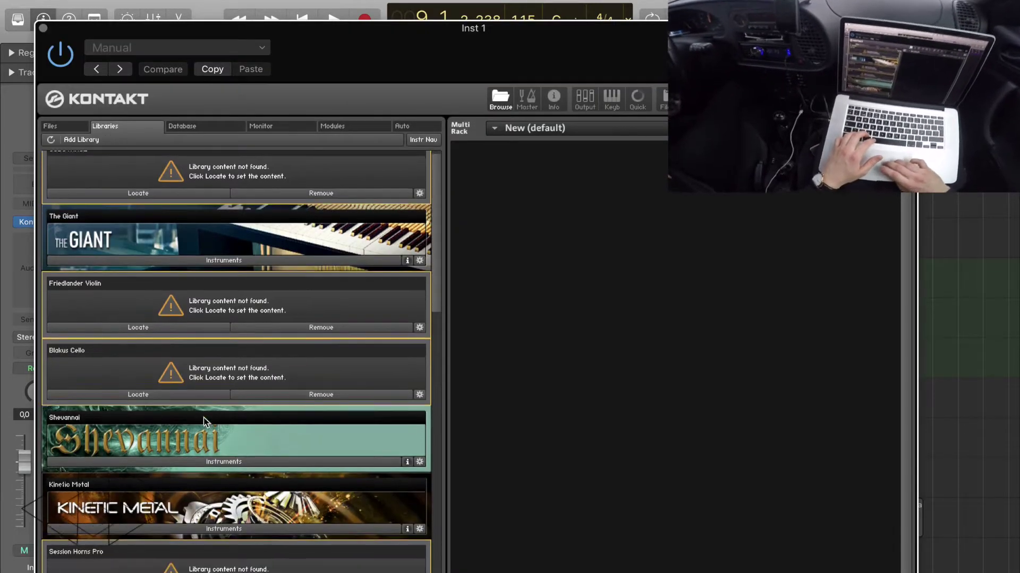
scroll(202, 417, down, 5)
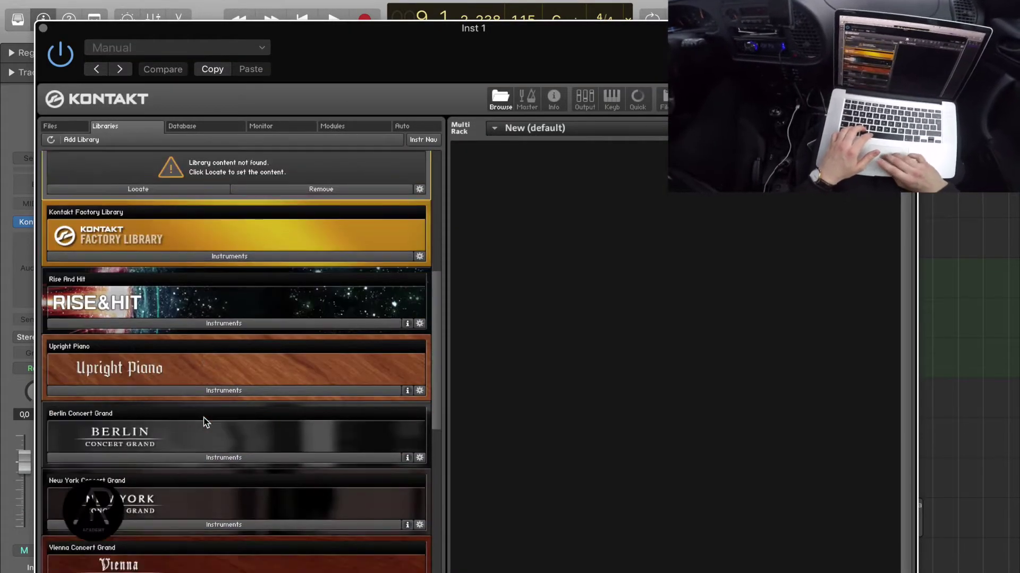
scroll(203, 418, down, 12)
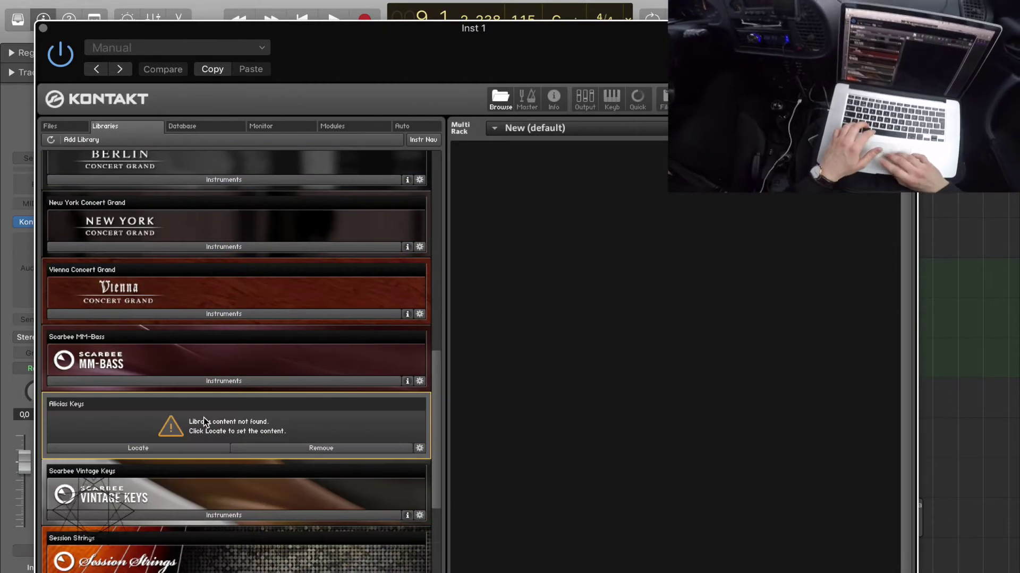
click(207, 433)
scroll(205, 437, down, 4)
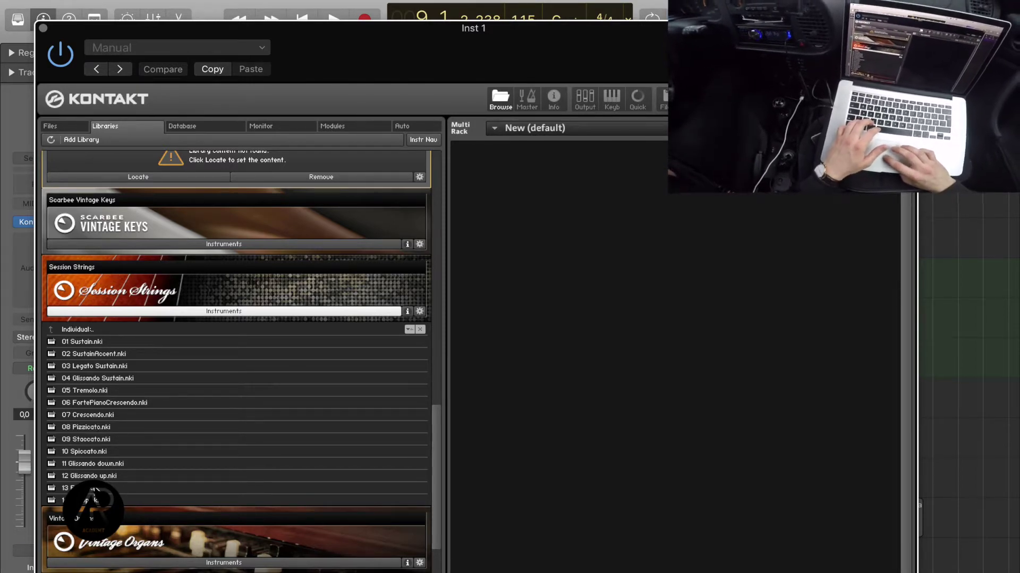
- Load the 13 Falls.nki patch from Session Strings and close the Kontakt window
click(95, 489)
click(93, 500)
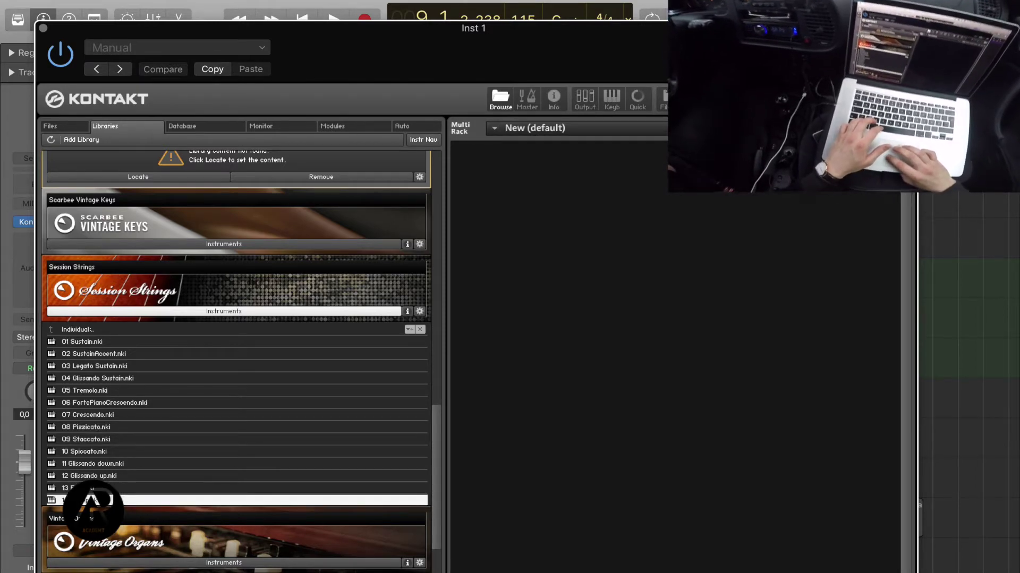
click(132, 487)
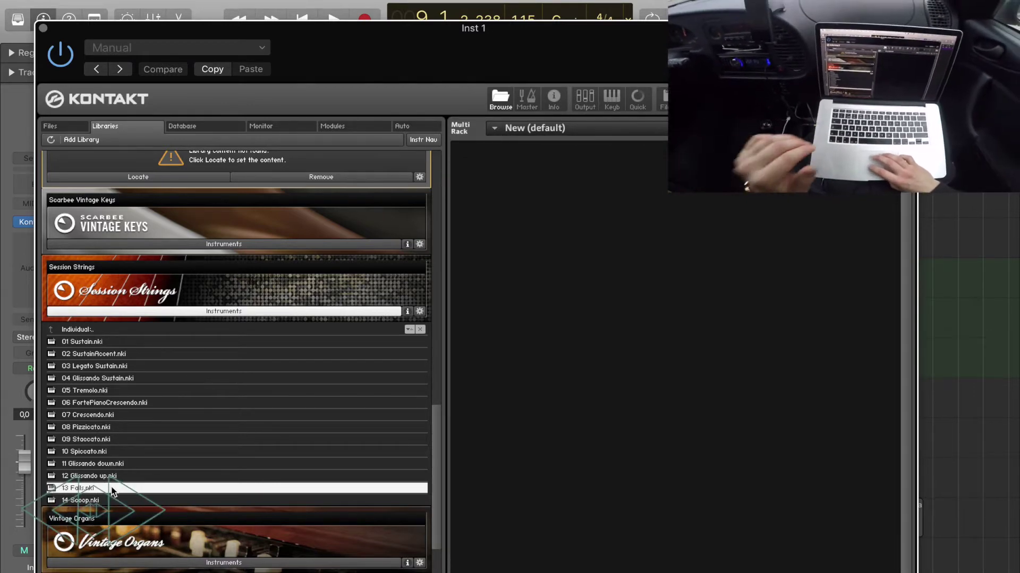
double_click(111, 490)
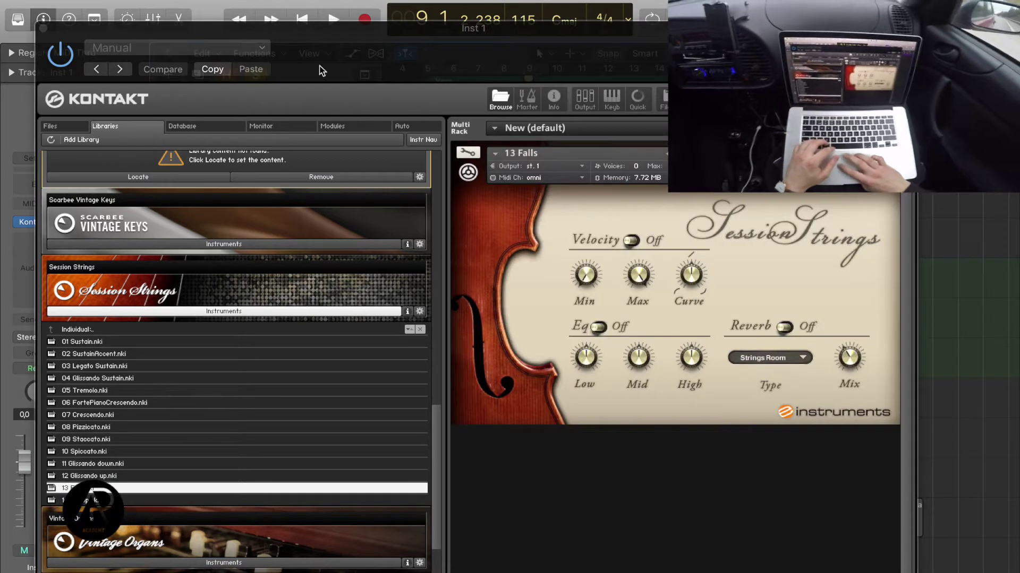
click(44, 27)
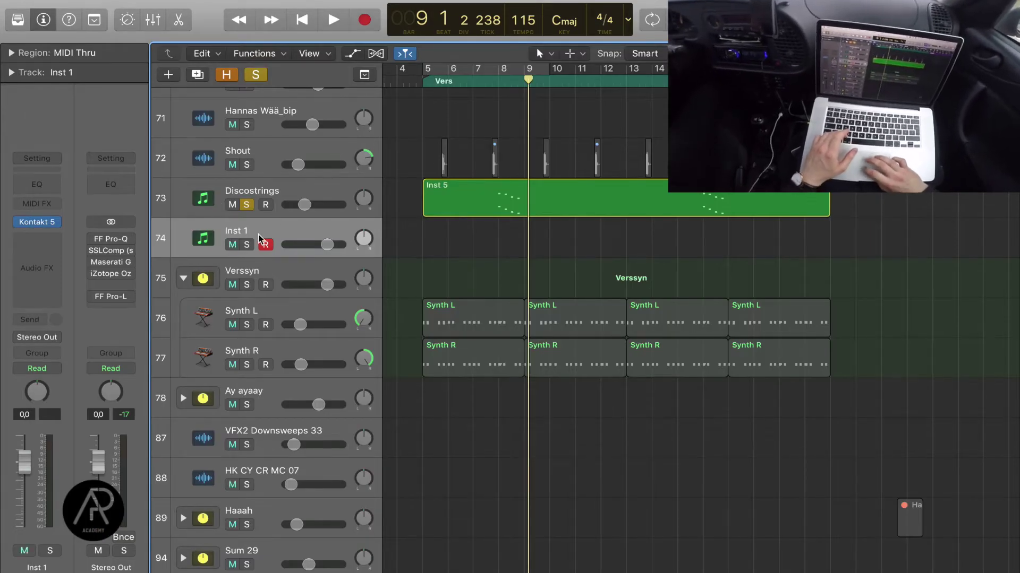
- Solo Inst 1 instead of Discostrings and audition its Falls patch with the Musical Typing keyboard
click(247, 206)
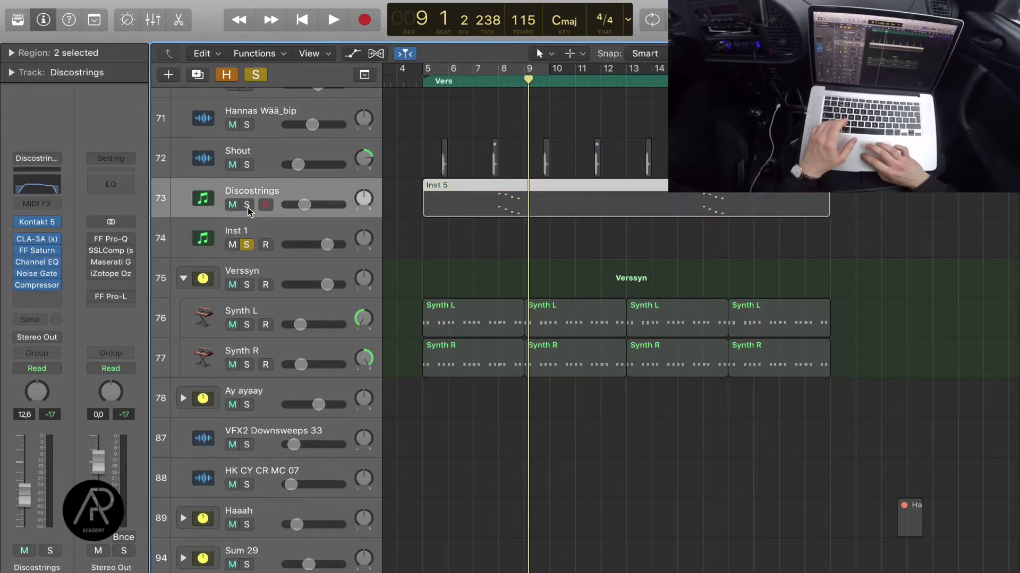
click(296, 236)
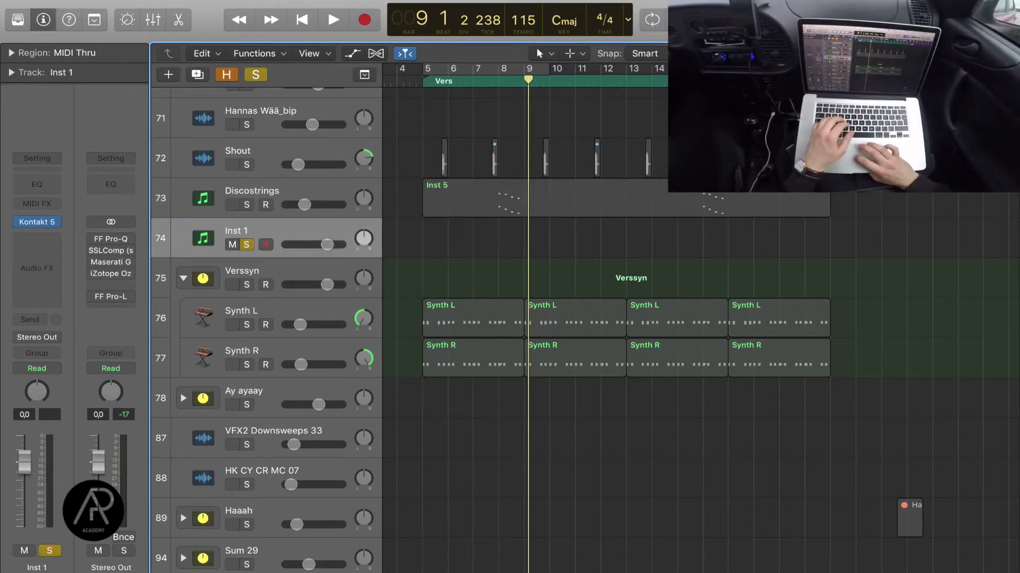
click(387, 1)
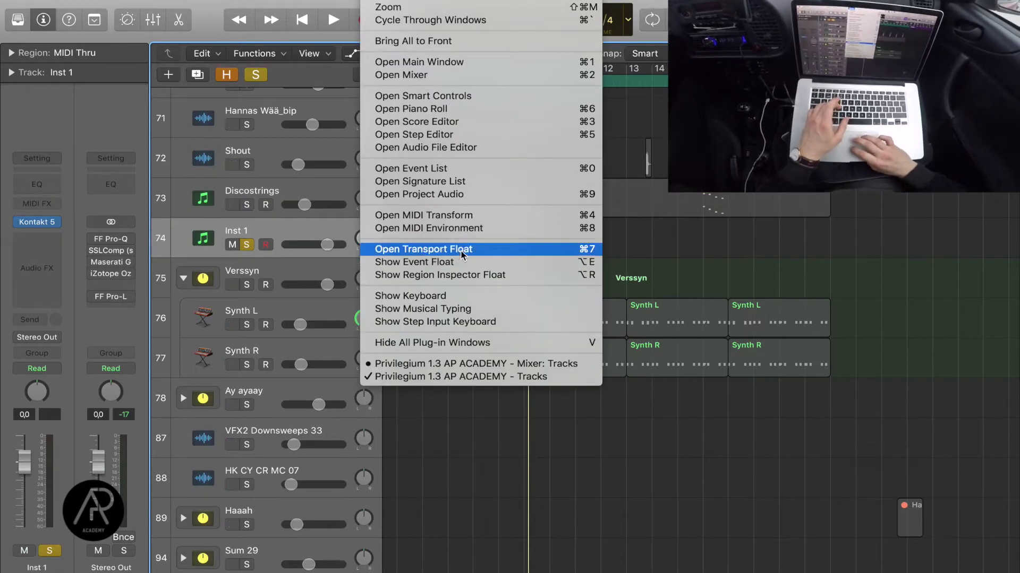
click(465, 309)
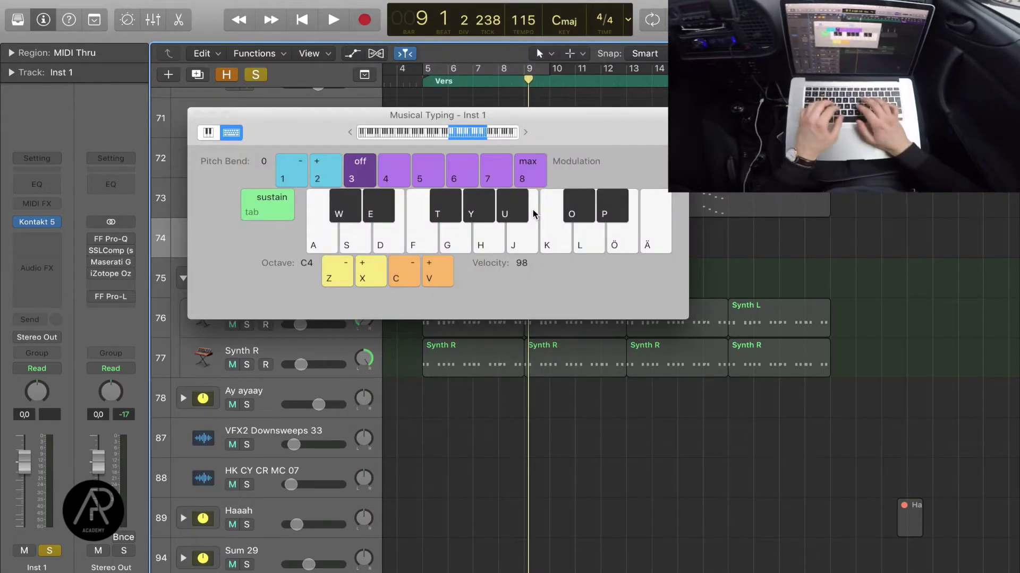
key(u)
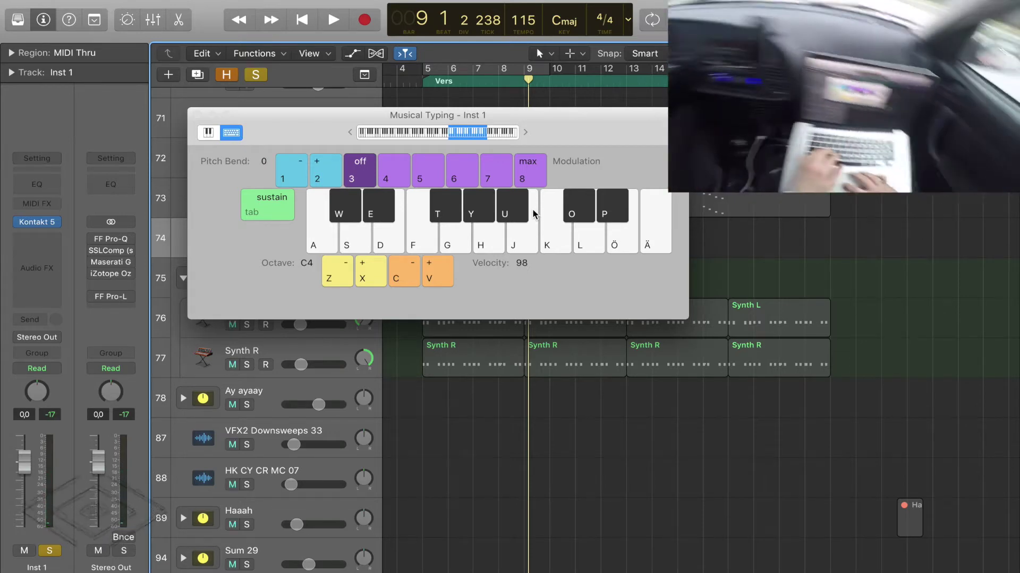
click(196, 114)
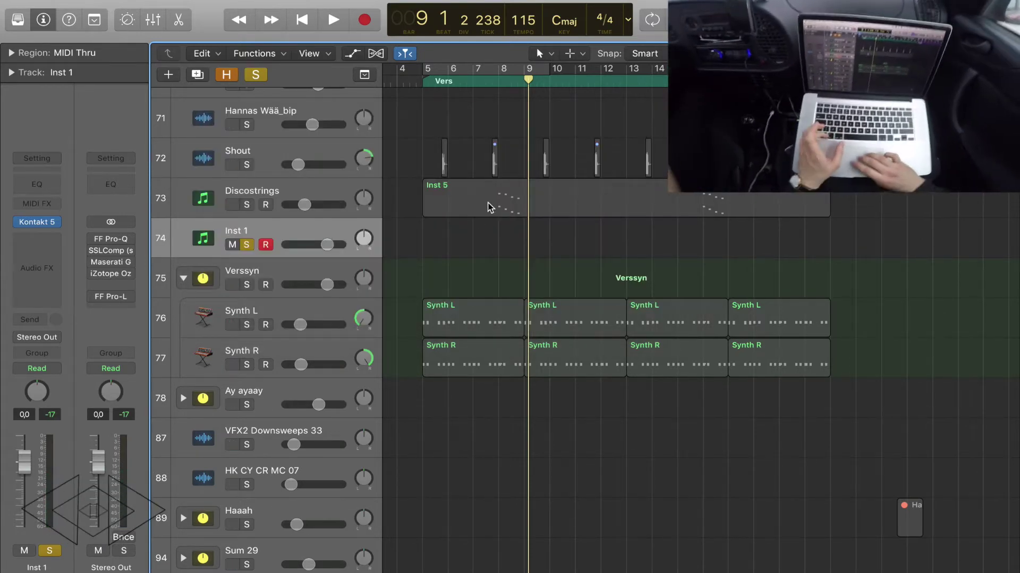
- Copy the Inst 5 region from Discostrings onto the Inst 1 track and set a cycle range over bars 7 to 10
drag(489, 207, 481, 244)
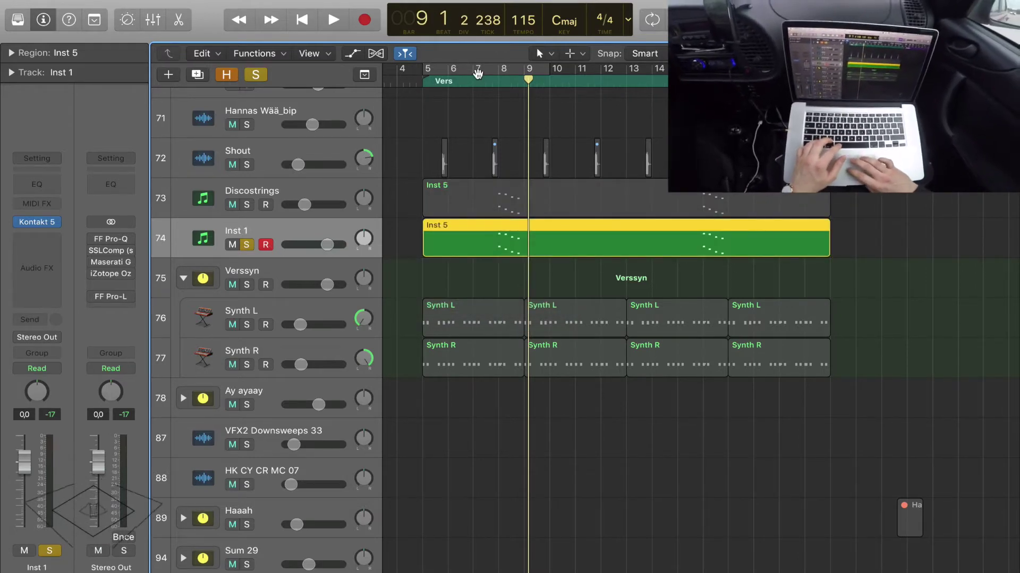
drag(478, 73, 551, 74)
key(super+Down)
key(super+Right)
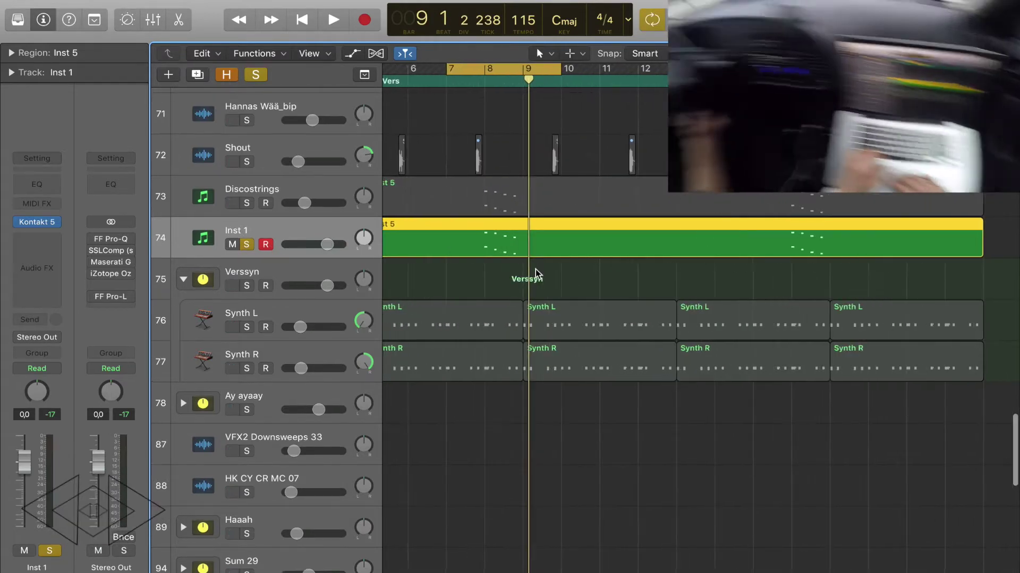
- Play the copied region in the cycle range while lowering Inst 1's volume to -0.7, and stop playback
key(space)
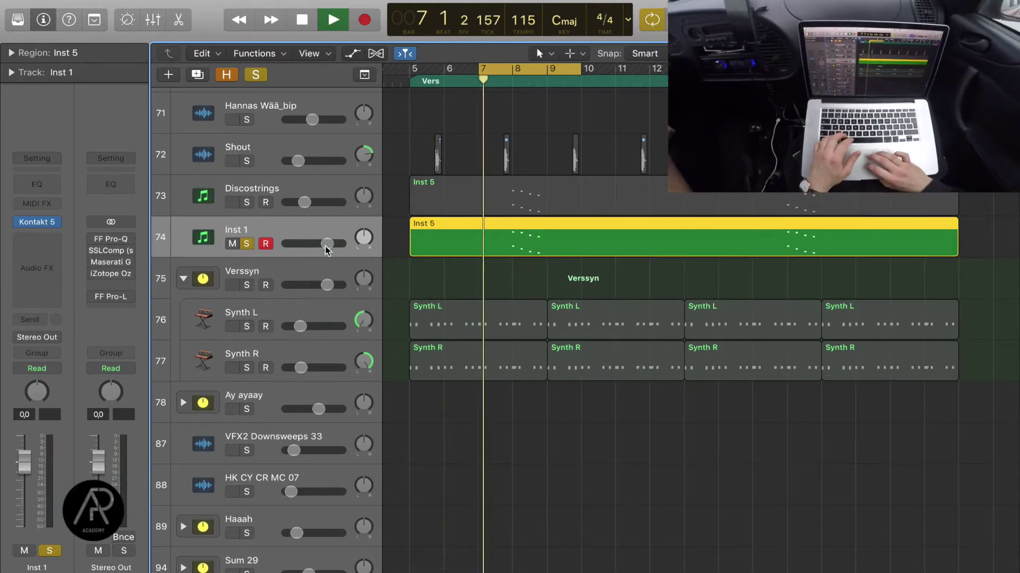
drag(325, 245, 324, 245)
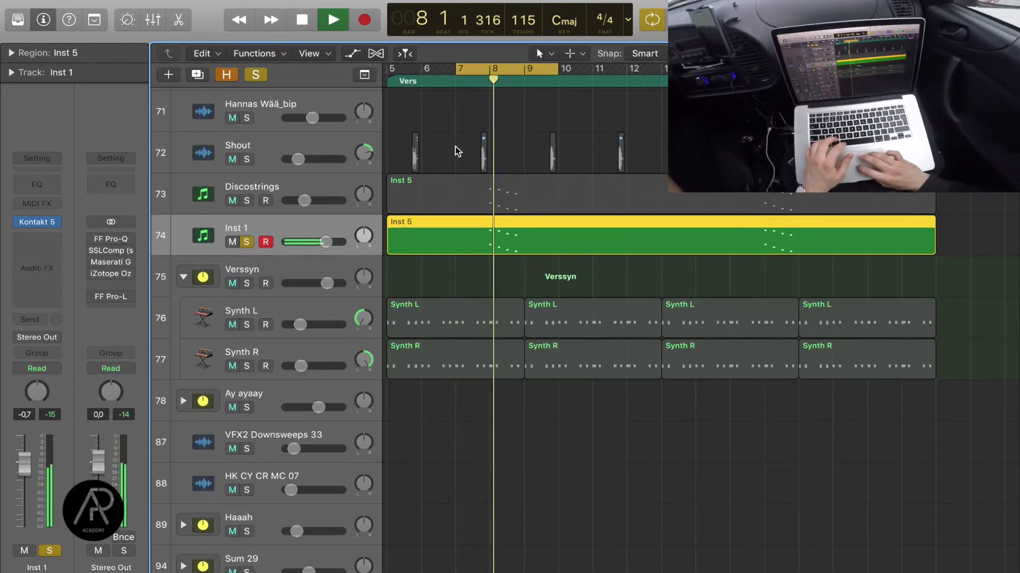
key(super+Left)
key(super+Right)
key(space)
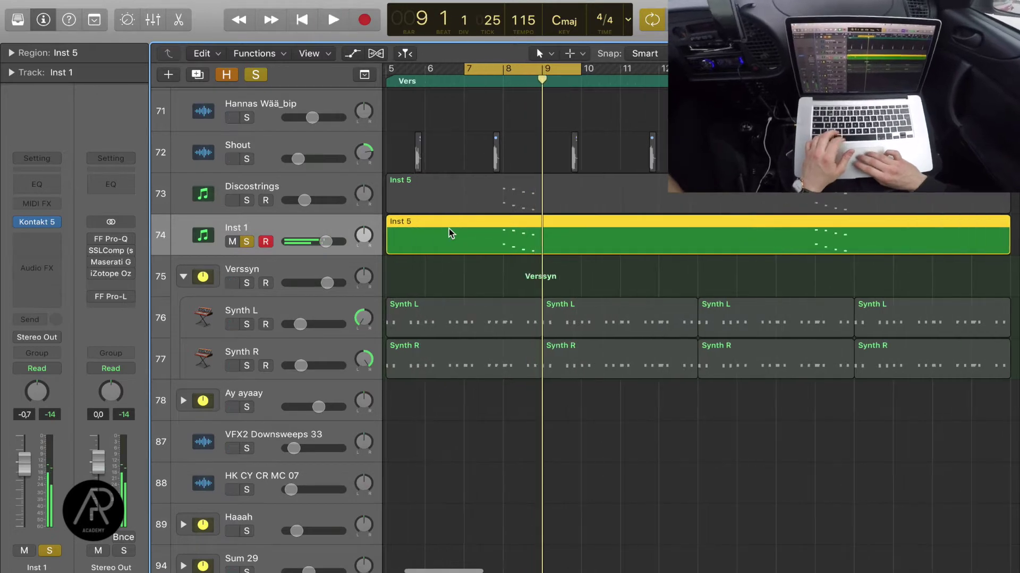
- Open the copied Inst 5 region on Inst 1 in the Piano Roll and lengthen all eight notes of its first phrase
scroll(448, 228, up, 3)
scroll(448, 229, left, 2)
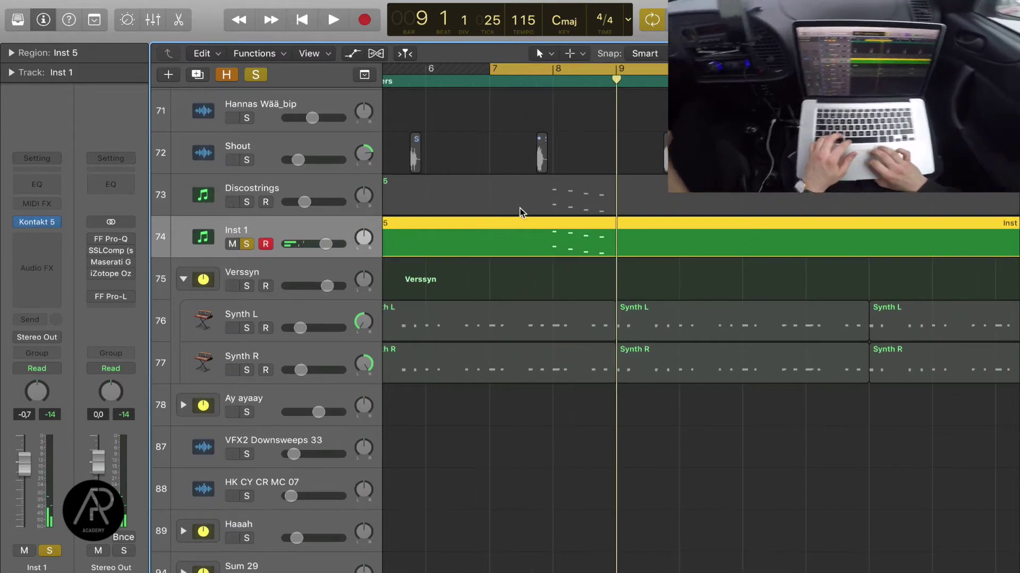
double_click(547, 234)
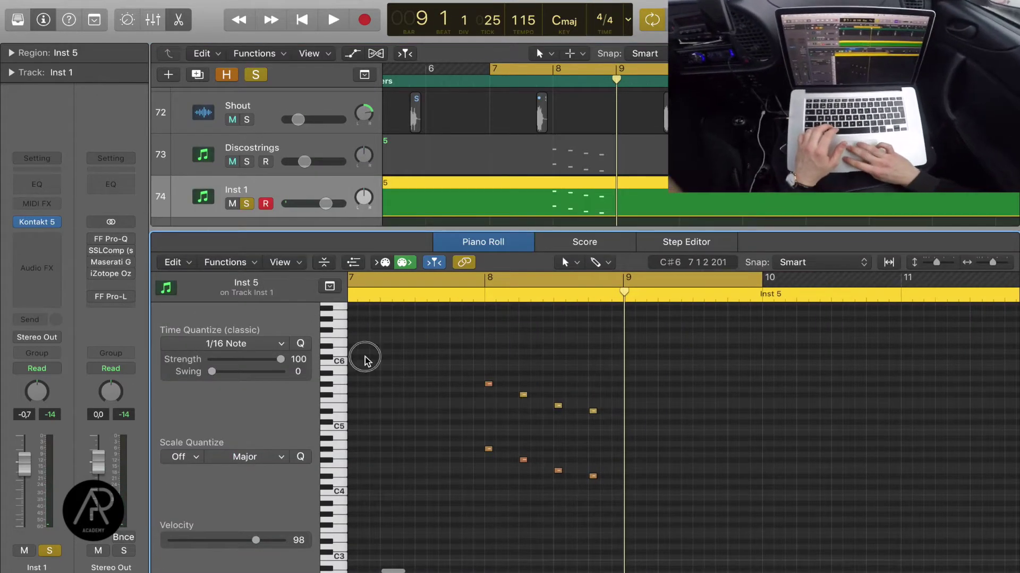
drag(492, 370, 502, 370)
click(467, 299)
- Play back the lengthened string phrase, stop after bar 9 begins, and close the Piano Roll
key(space)
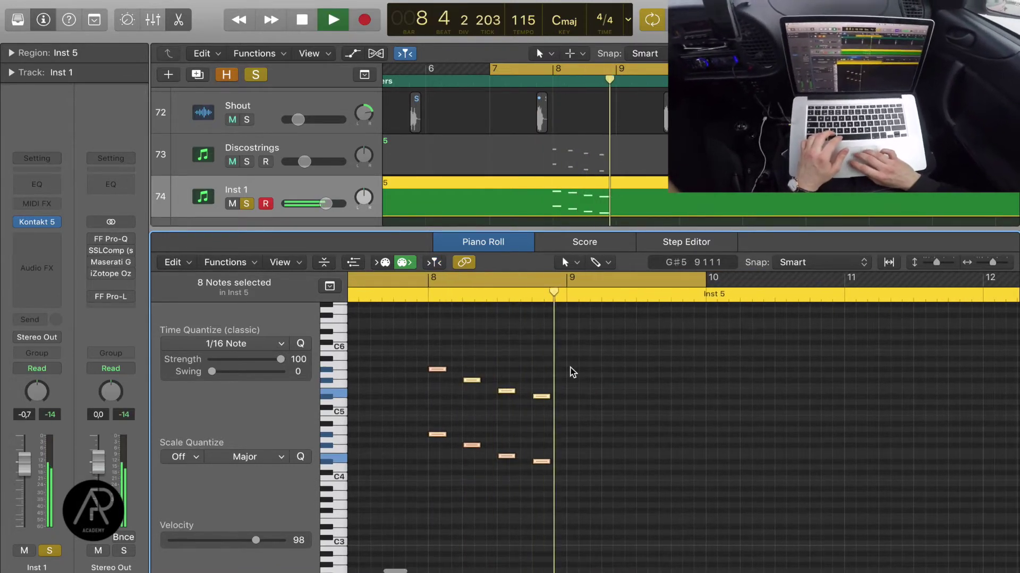
key(space)
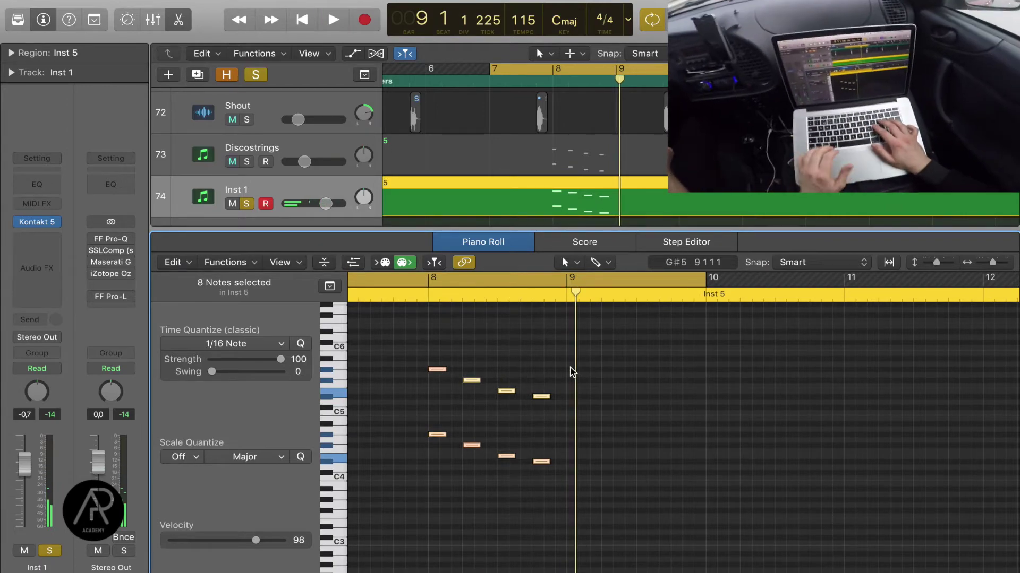
key(p)
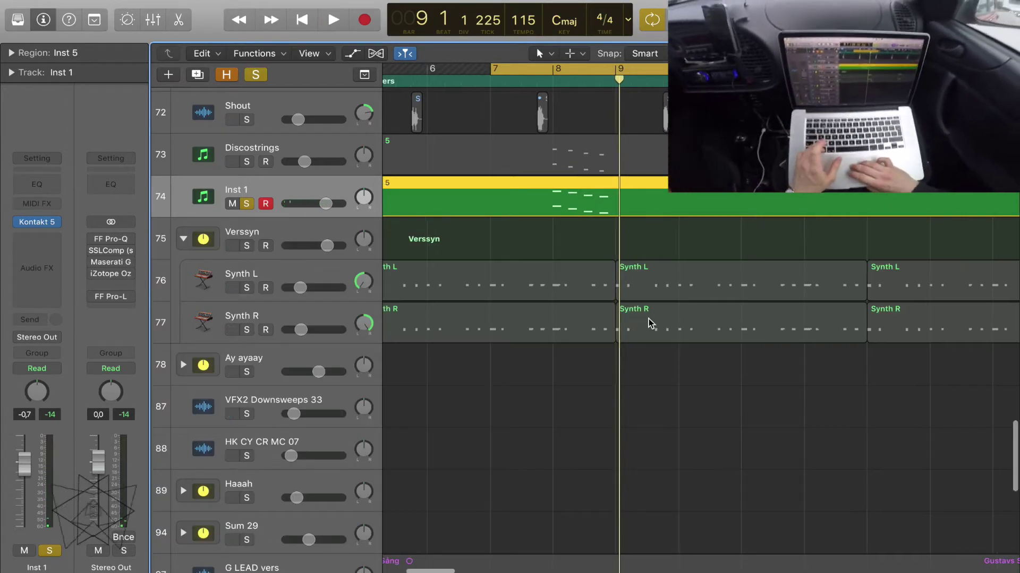
- Extend the cycle range over the verse from bar 5 and view Inst 1's Kontakt window before closing it
scroll(648, 319, left, 5)
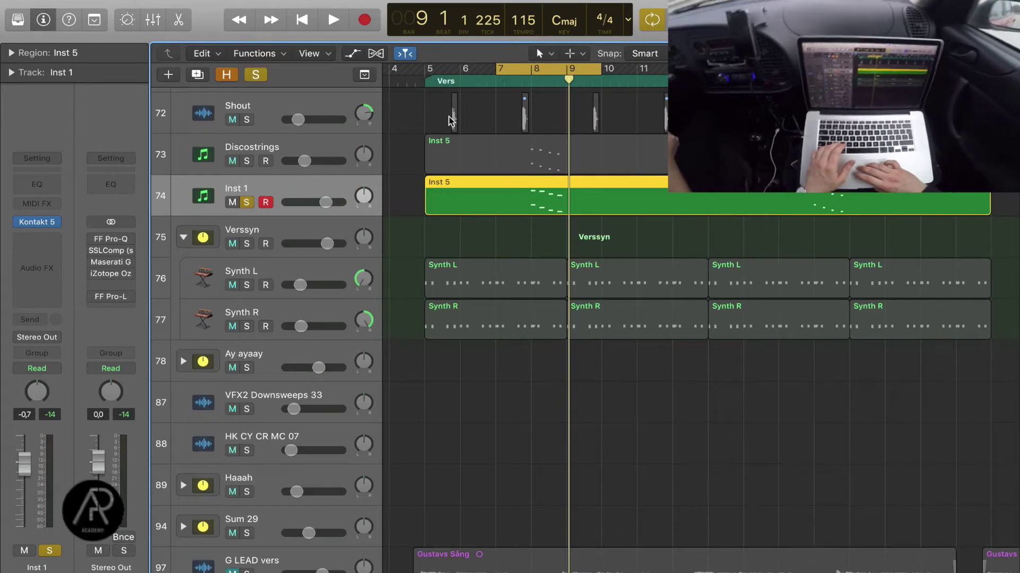
scroll(453, 98, up, 2)
scroll(449, 119, right, 2)
drag(399, 68, 973, 249)
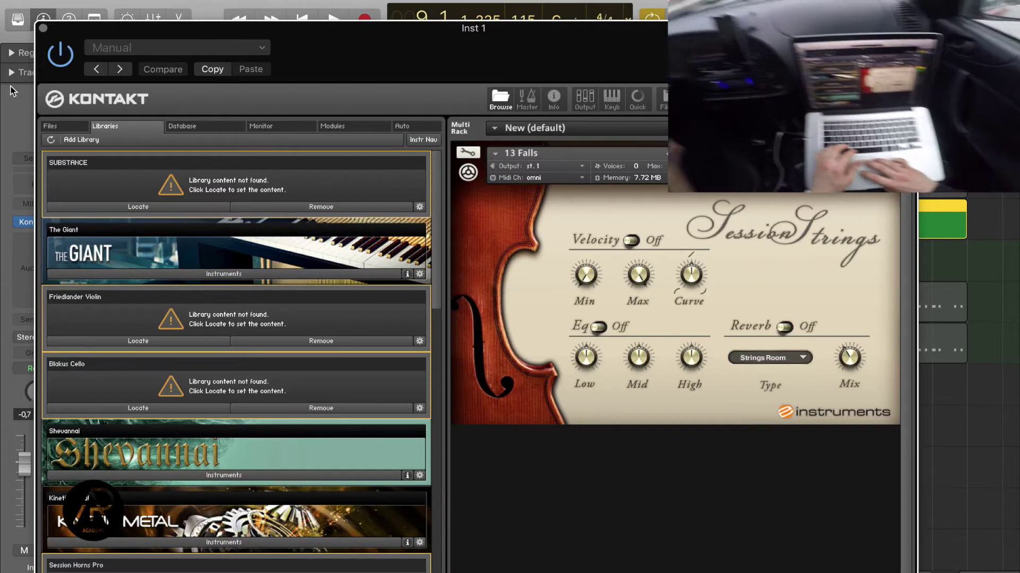
click(43, 28)
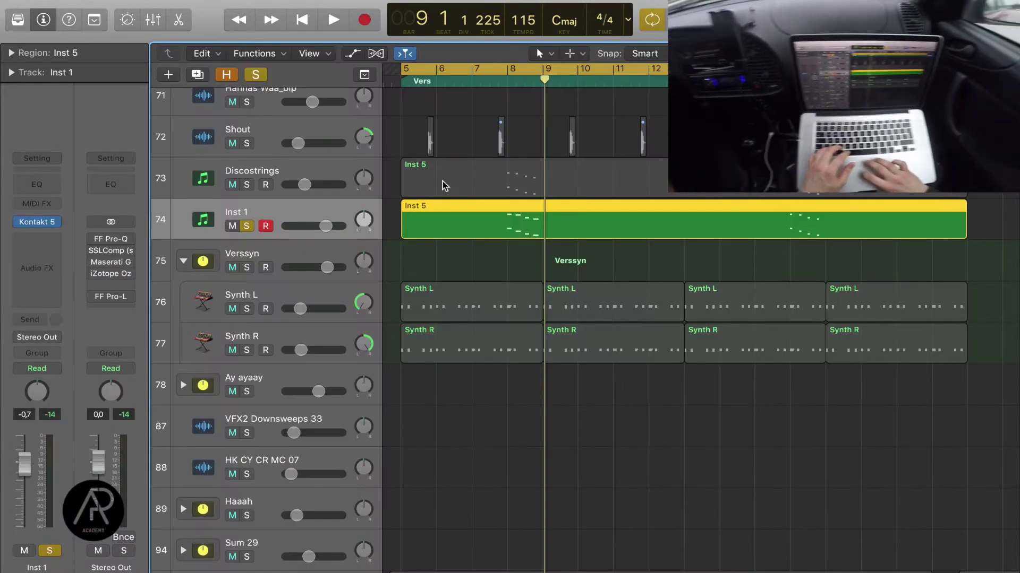
- With cycle mode off, solo Discostrings instead of Inst 1 and play it from bar 7
click(474, 74)
click(476, 67)
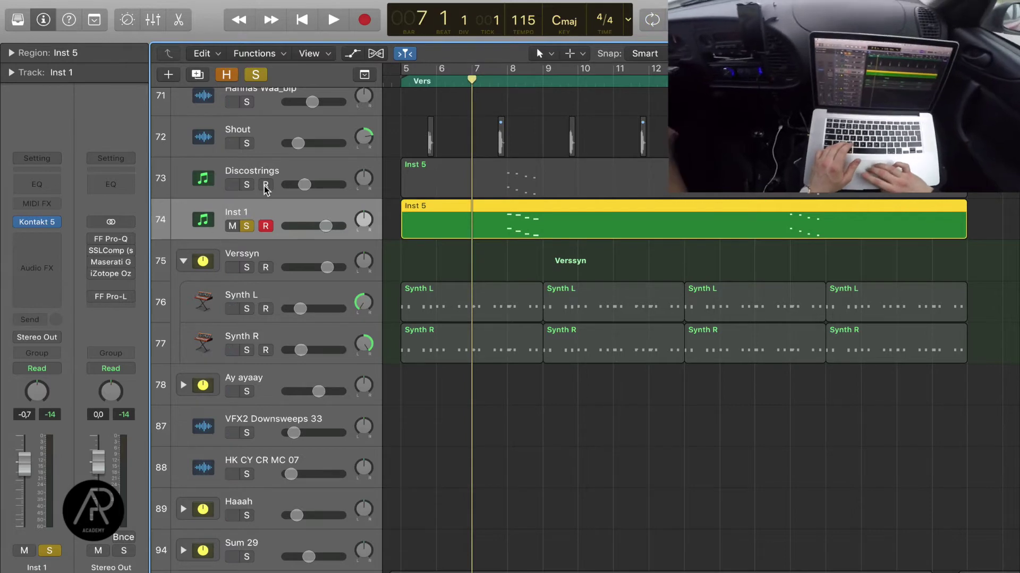
click(247, 185)
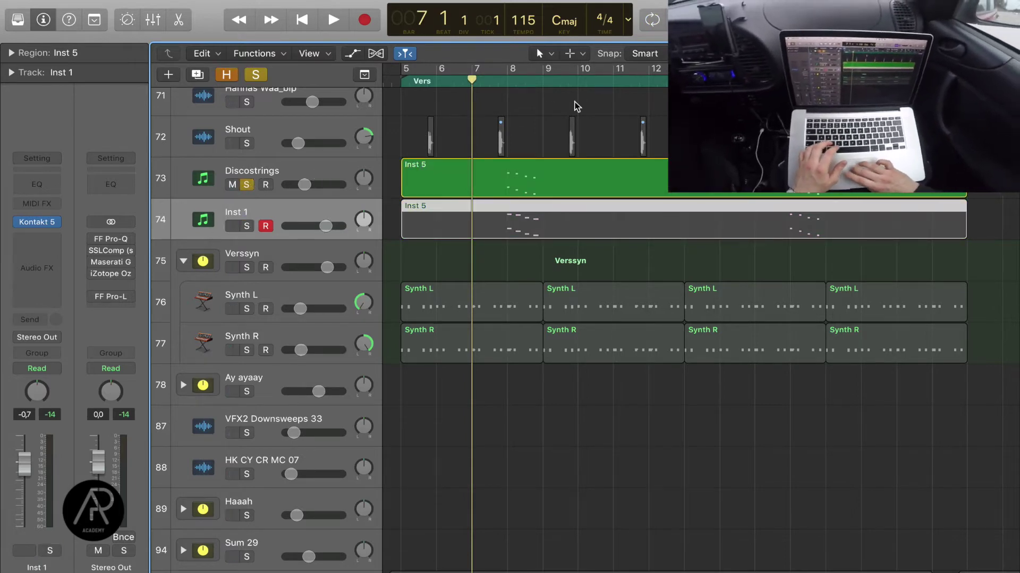
key(space)
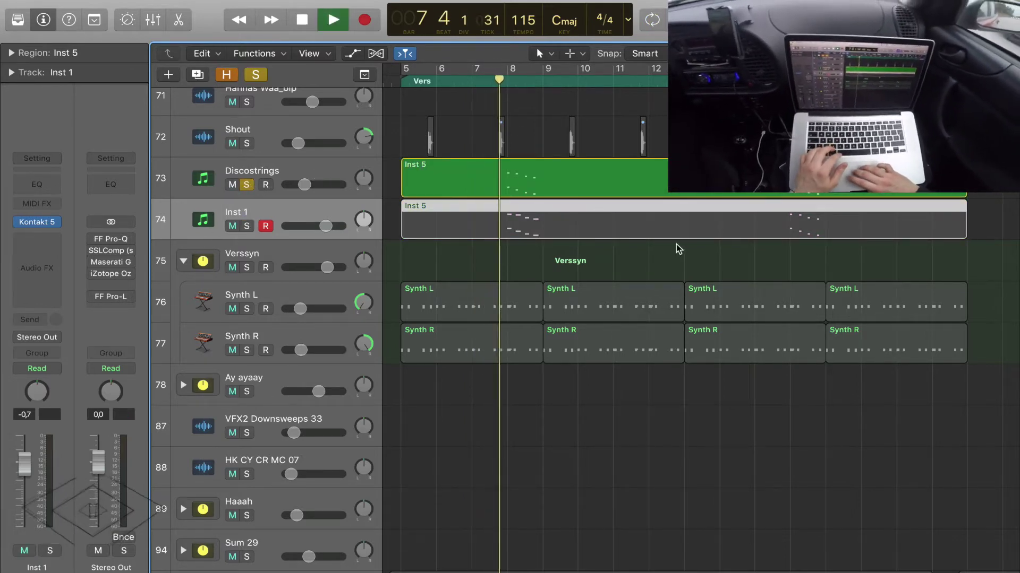
- Stop playback, solo Inst 1 instead of Discostrings, and insert a stereo FabFilter Saturn on Inst 1
key(space)
click(246, 226)
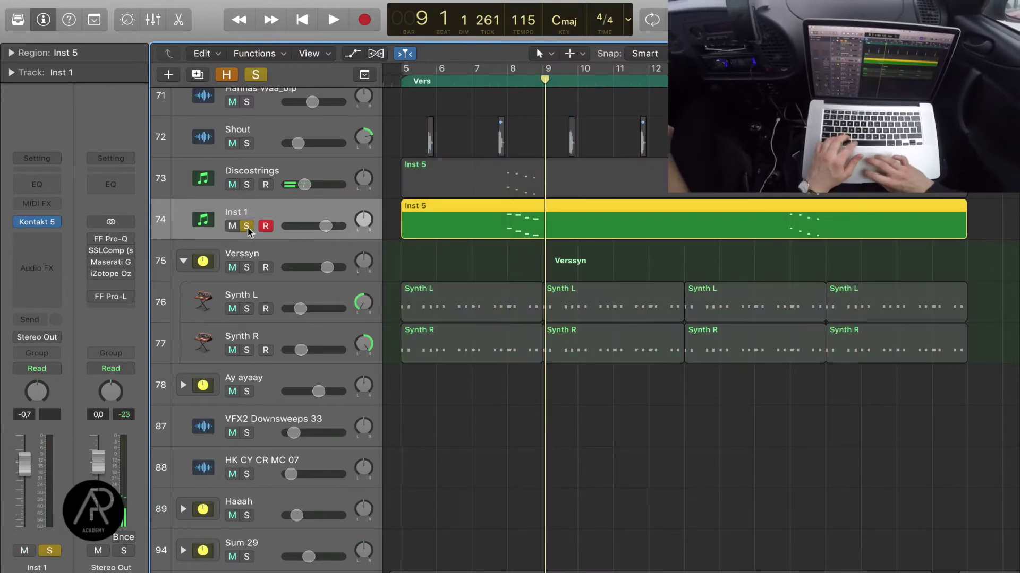
click(44, 240)
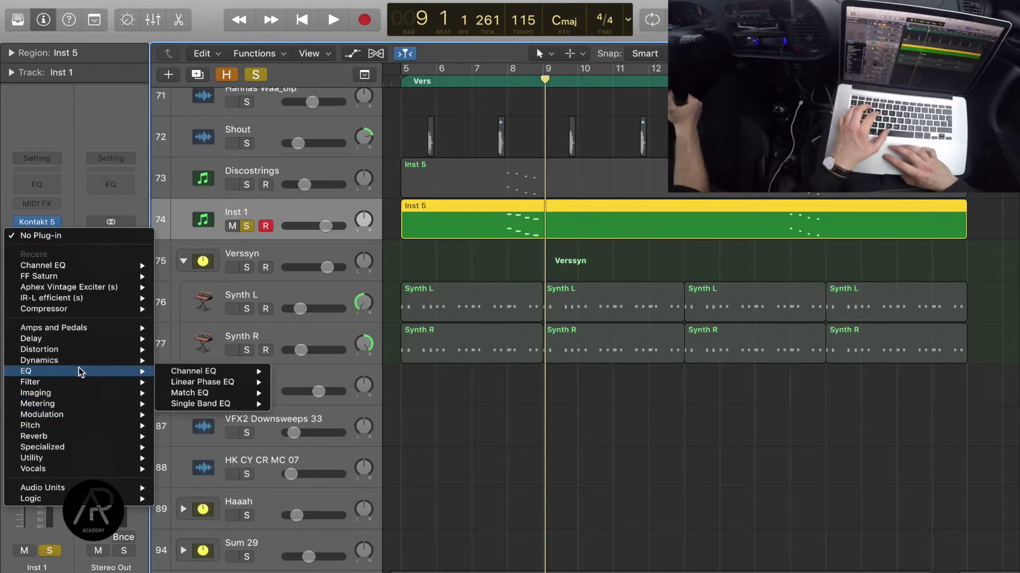
mouse_move(65, 491)
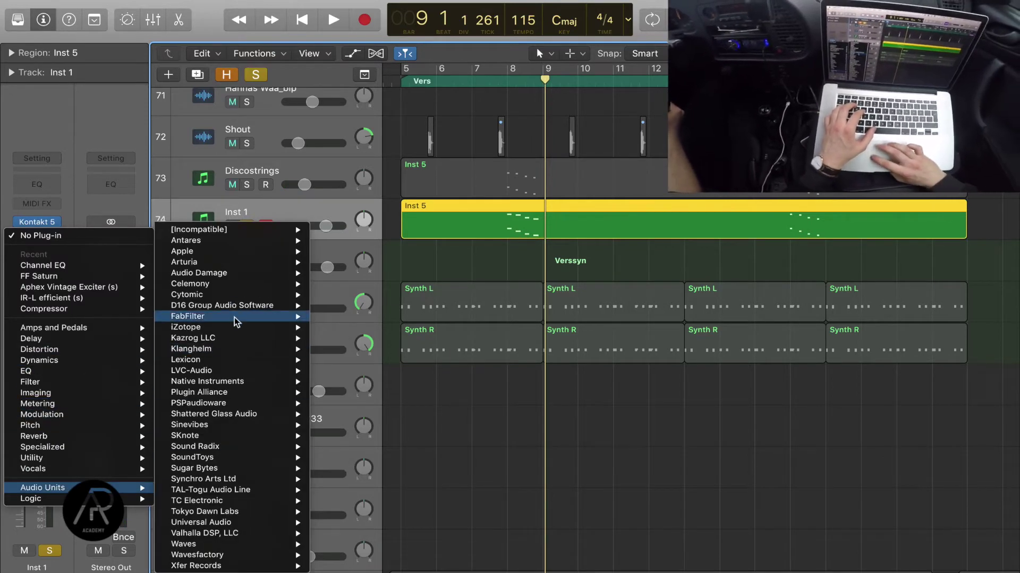
mouse_move(234, 317)
mouse_move(402, 404)
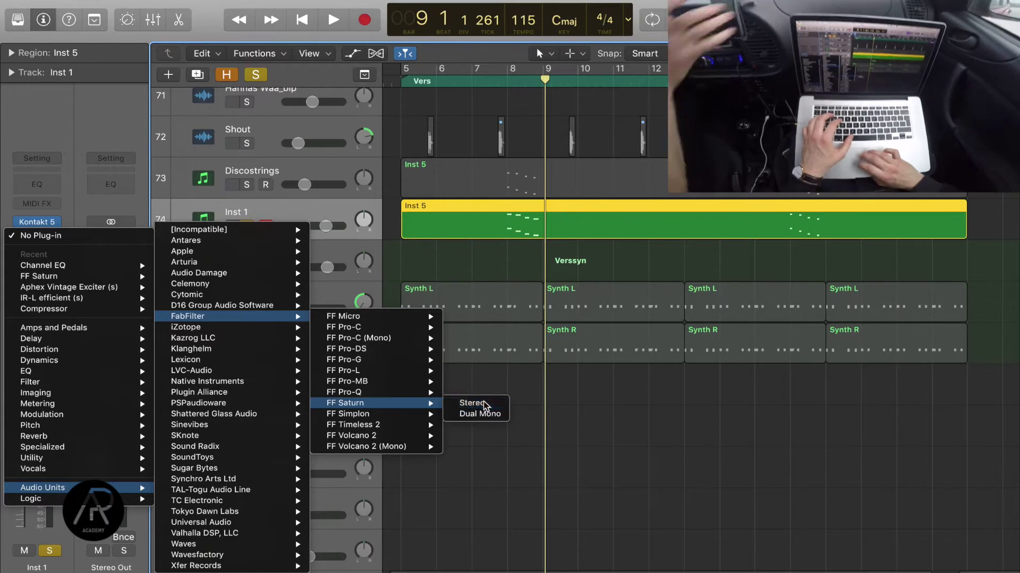
click(468, 405)
- Move the Saturn window over the arrangement and set its distortion style to Broken Tube
drag(361, 21, 715, 40)
click(560, 261)
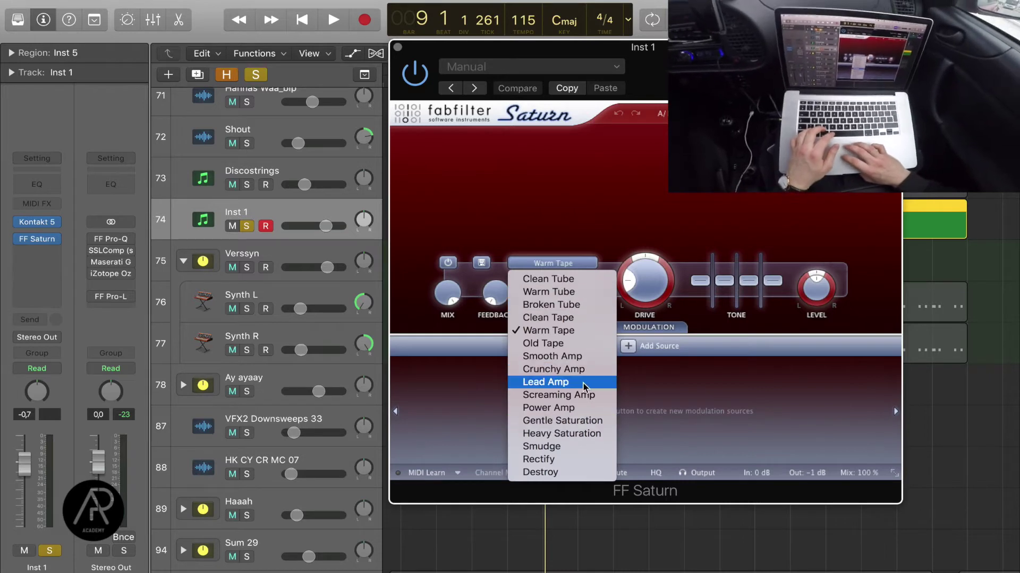
click(586, 306)
click(567, 262)
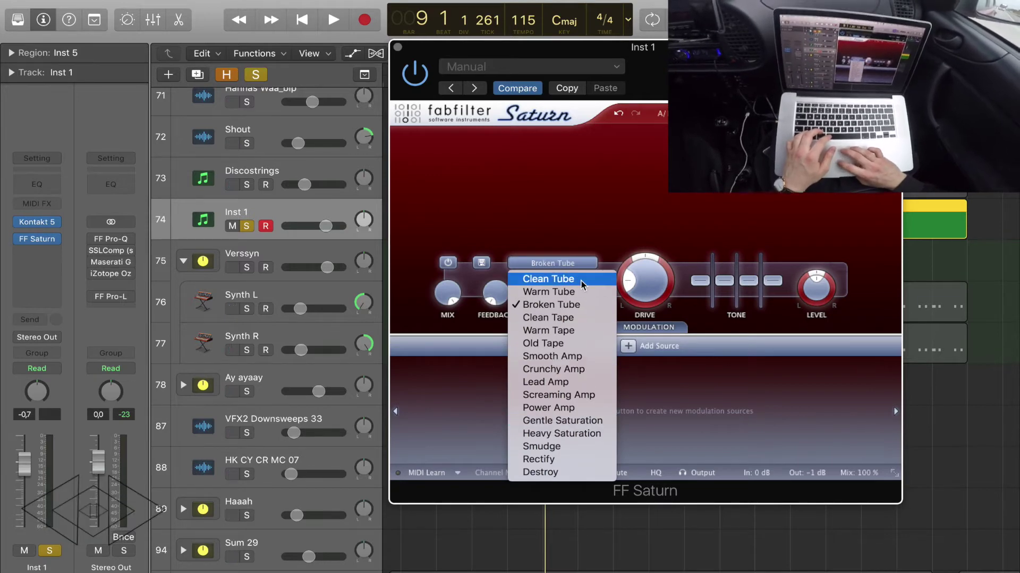
click(594, 228)
- Set a cycle range around the string phrase at bars 8 and 9 and play soloed Inst 1
key(space)
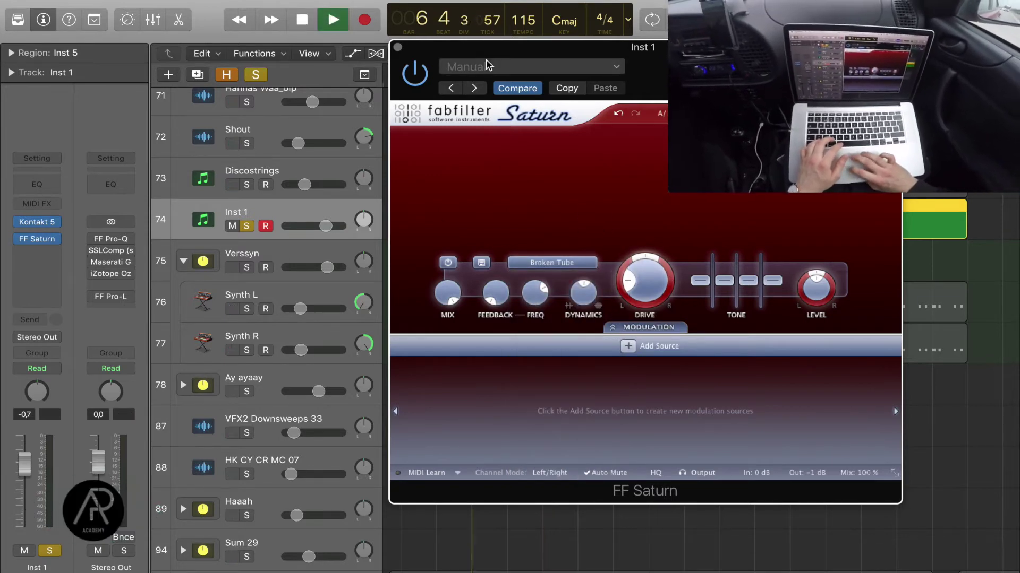
drag(477, 46, 568, 316)
key(space)
drag(485, 74, 553, 106)
drag(510, 69, 532, 82)
key(space)
- Raise Saturn's drive, audition the looped phrase, and close the plug-in with playback stopped
drag(569, 313, 512, 88)
drag(673, 318, 672, 340)
key(space)
key(space)
key(space)
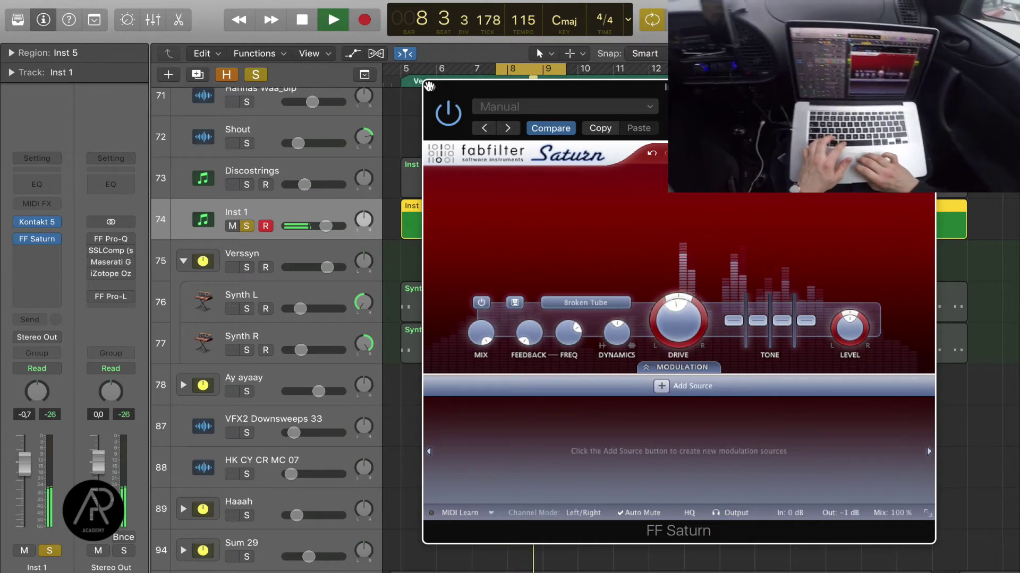
click(430, 86)
key(space)
- Add a Channel EQ to Inst 1 with the analyzer on, a 670 Hz low cut and a 5600 Hz high cut
key(e)
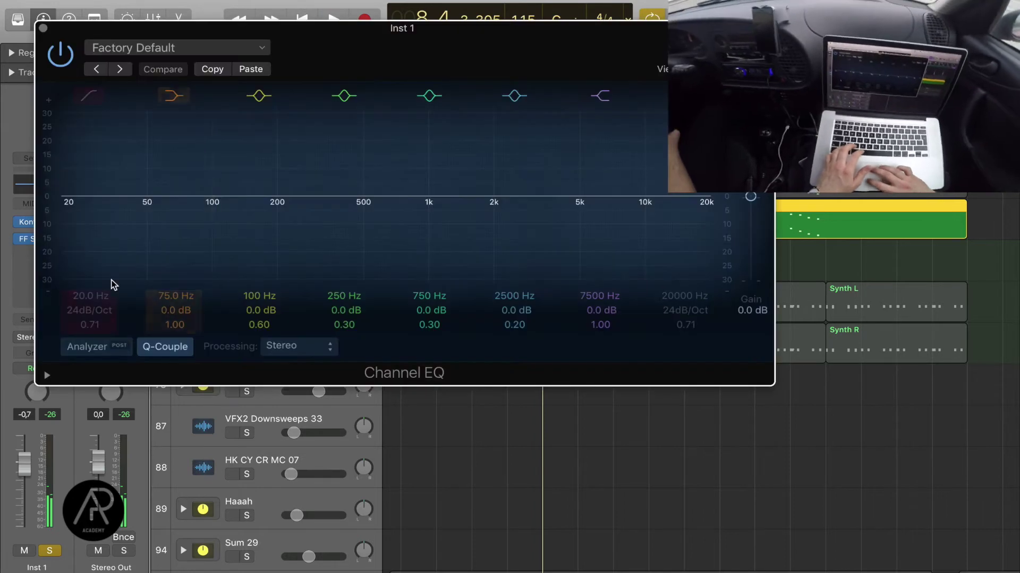
click(89, 352)
click(87, 101)
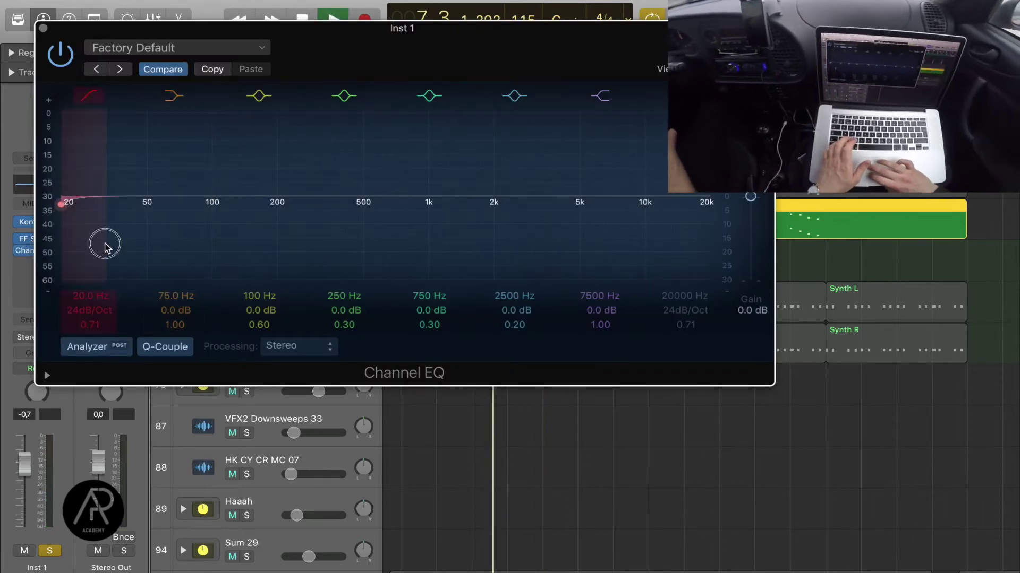
drag(103, 239, 387, 253)
key(space)
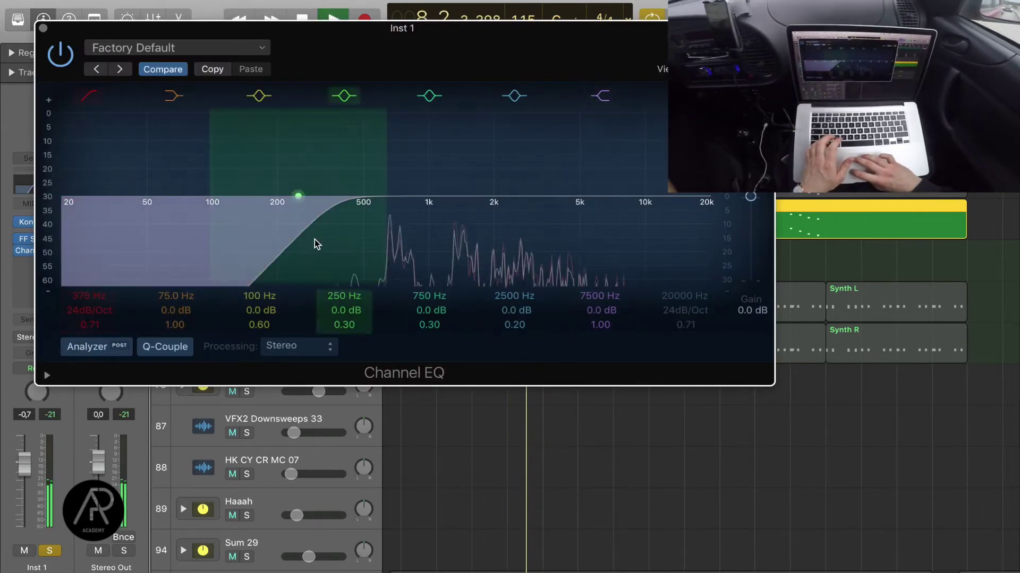
drag(313, 243, 398, 234)
drag(706, 197, 562, 272)
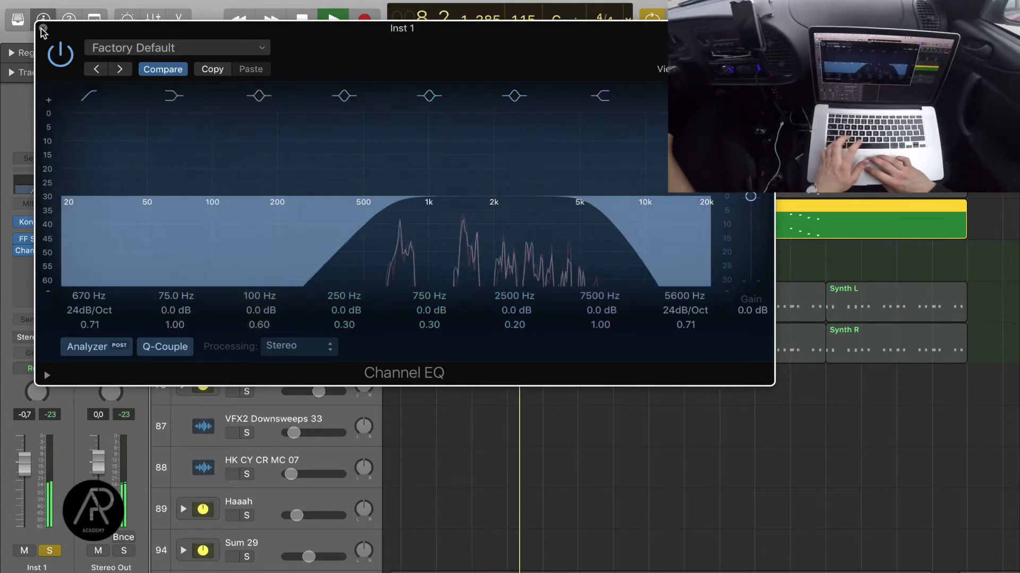
click(43, 30)
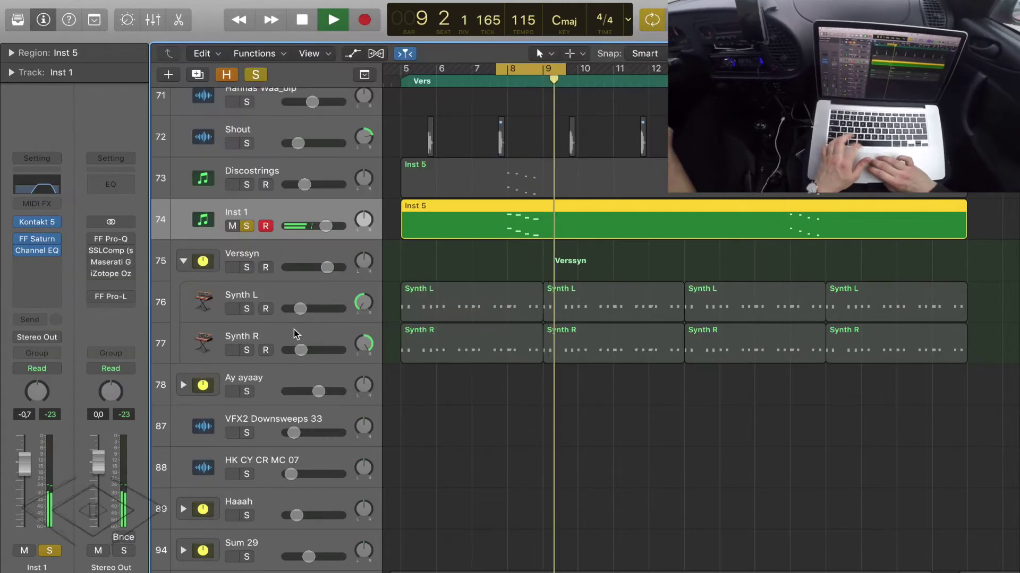
- Check the Session Strings reverb settings in Inst 1's Kontakt and insert a stereo Noise Gate after the Channel EQ
click(37, 222)
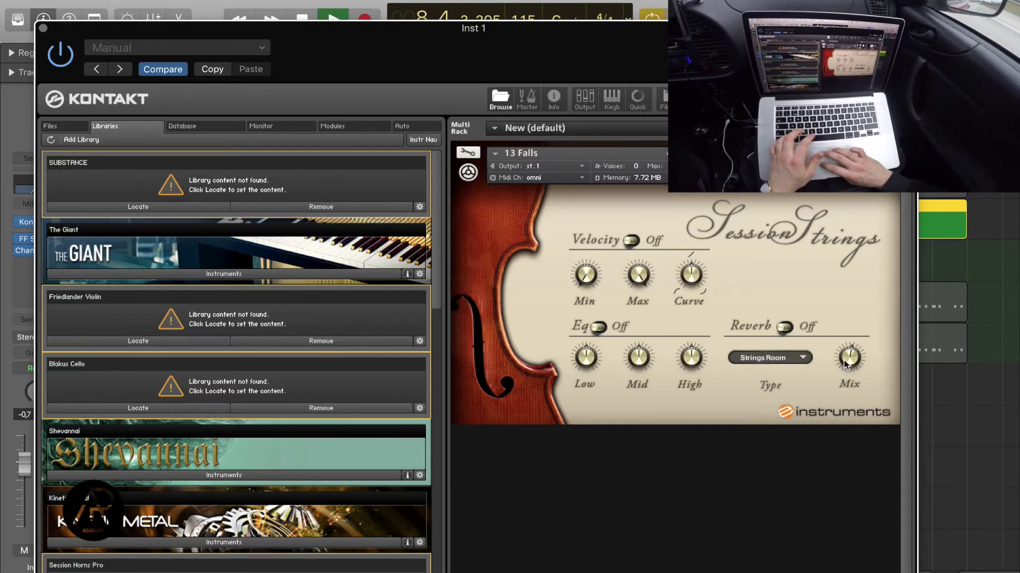
click(44, 27)
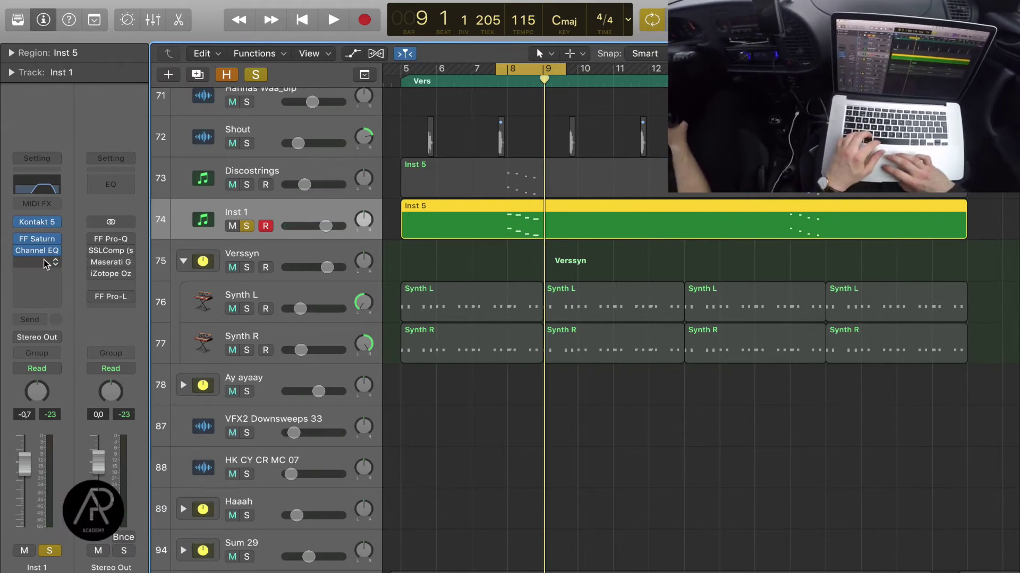
click(49, 262)
mouse_move(79, 384)
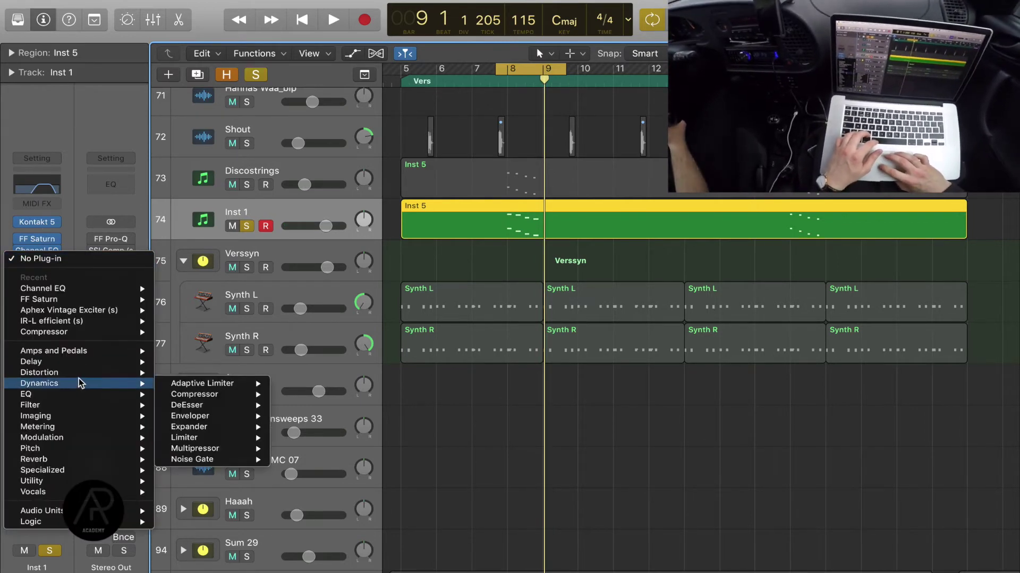
mouse_move(224, 460)
click(297, 459)
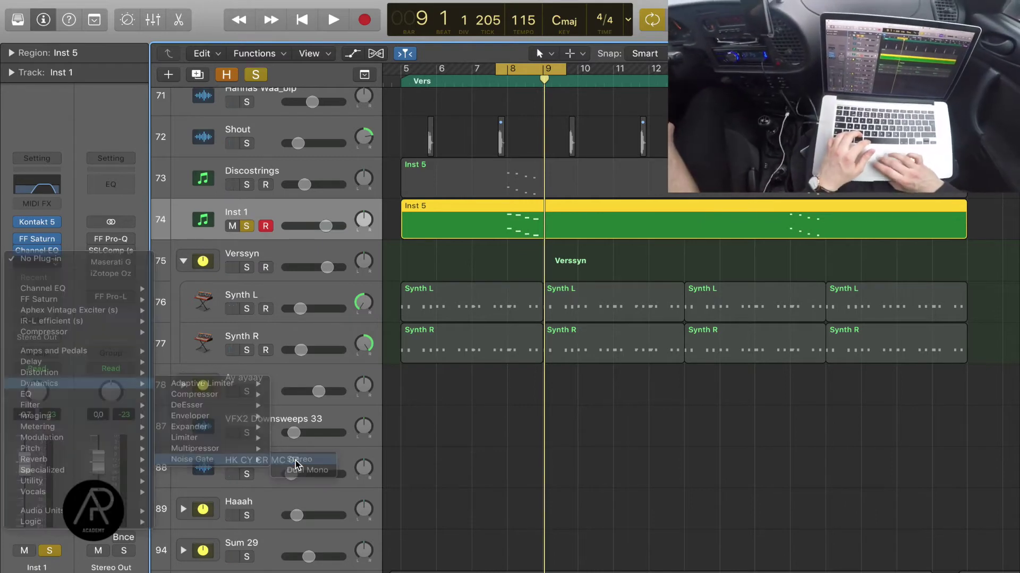
drag(147, 40, 456, 268)
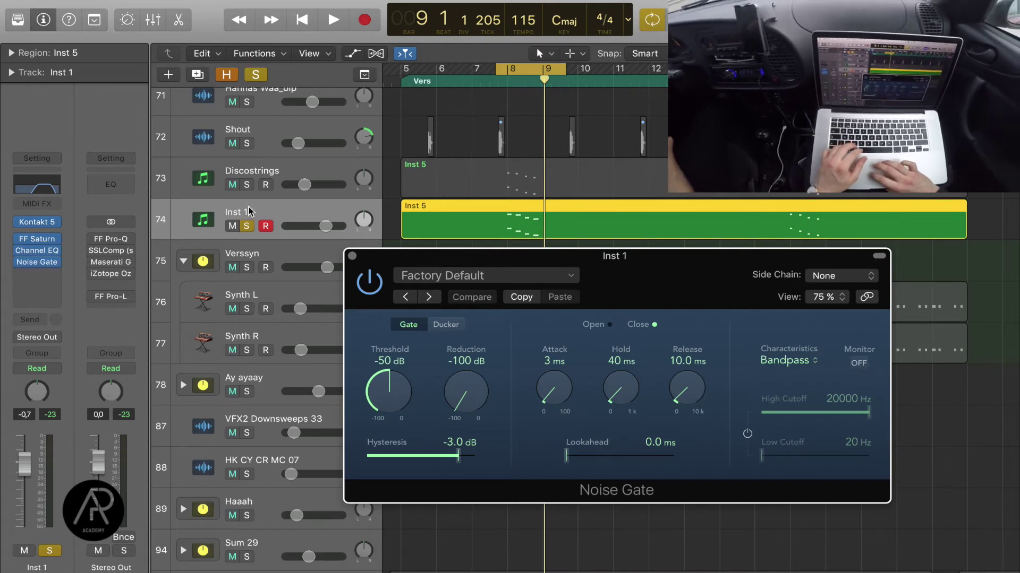
- Solo Discostrings instead of Inst 1, play the original phrase for reference, and clear its solo
click(247, 184)
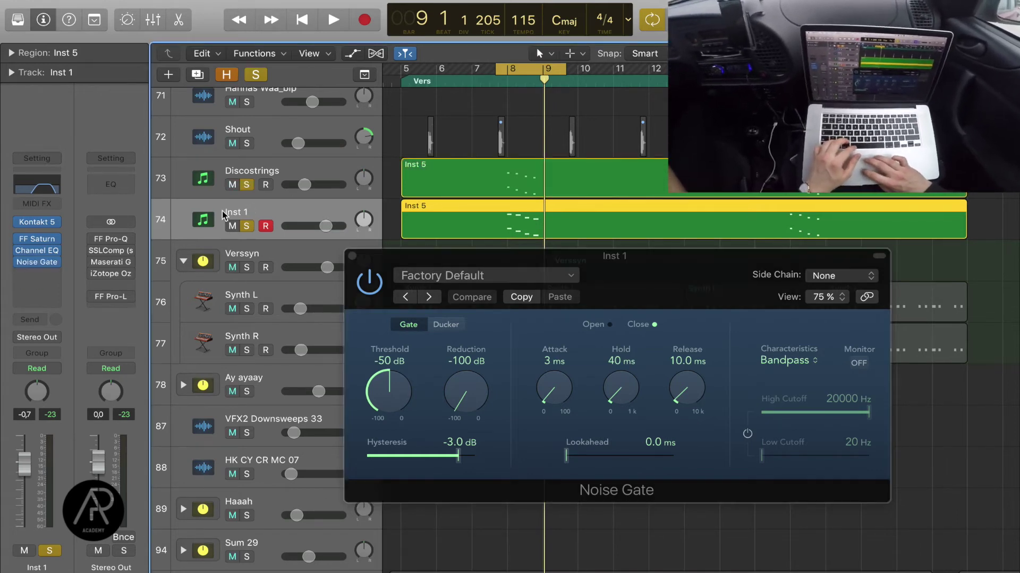
click(246, 227)
key(space)
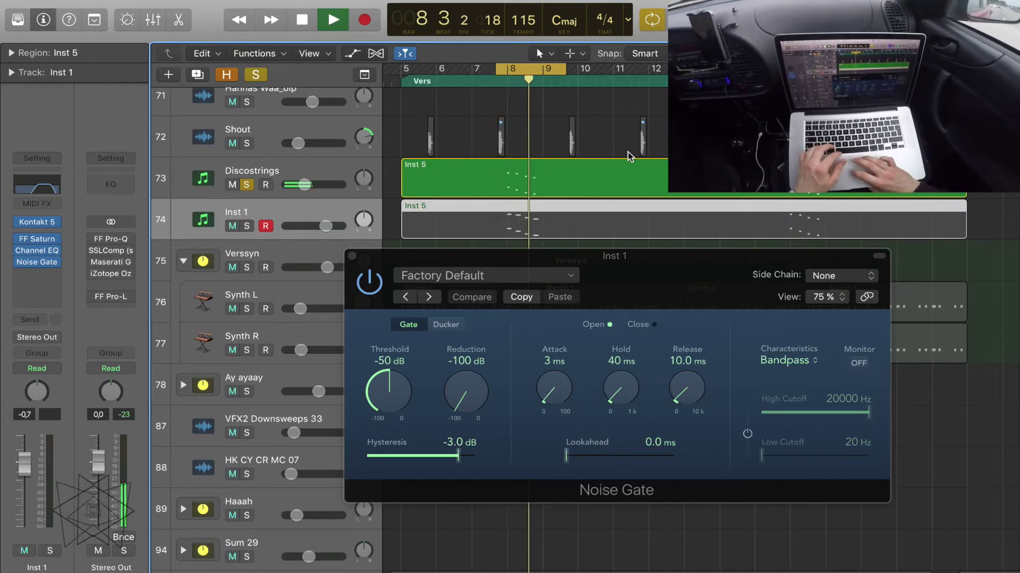
key(space)
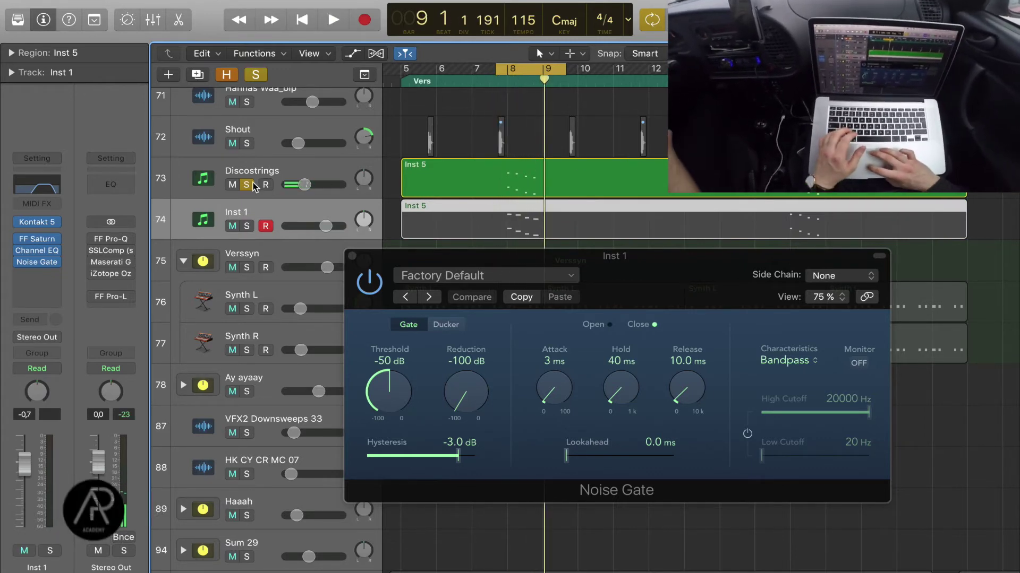
click(246, 185)
- Set the Noise Gate's attack and hold to 0 ms and its release to 11 ms
drag(554, 391, 560, 399)
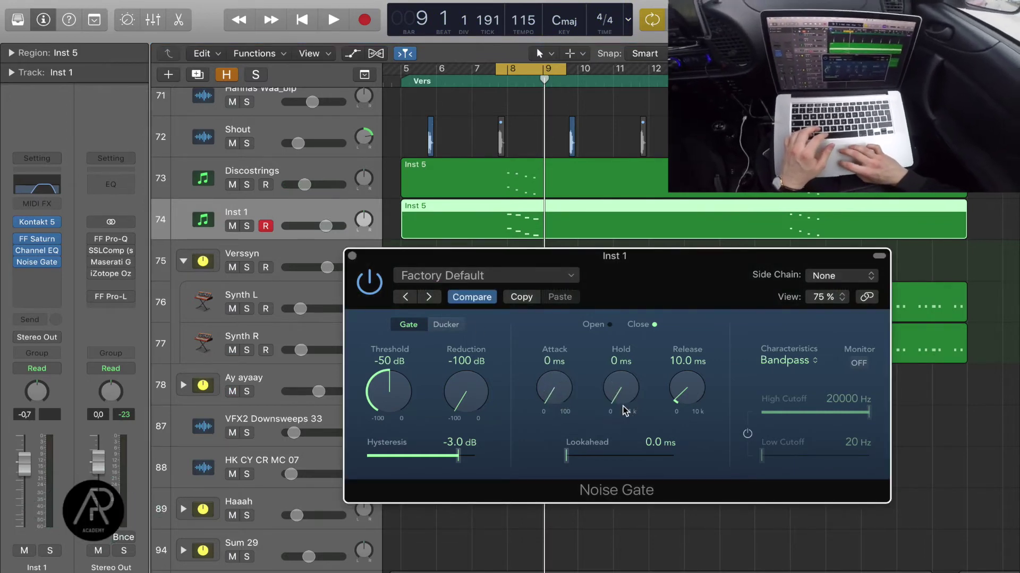
drag(690, 393, 691, 391)
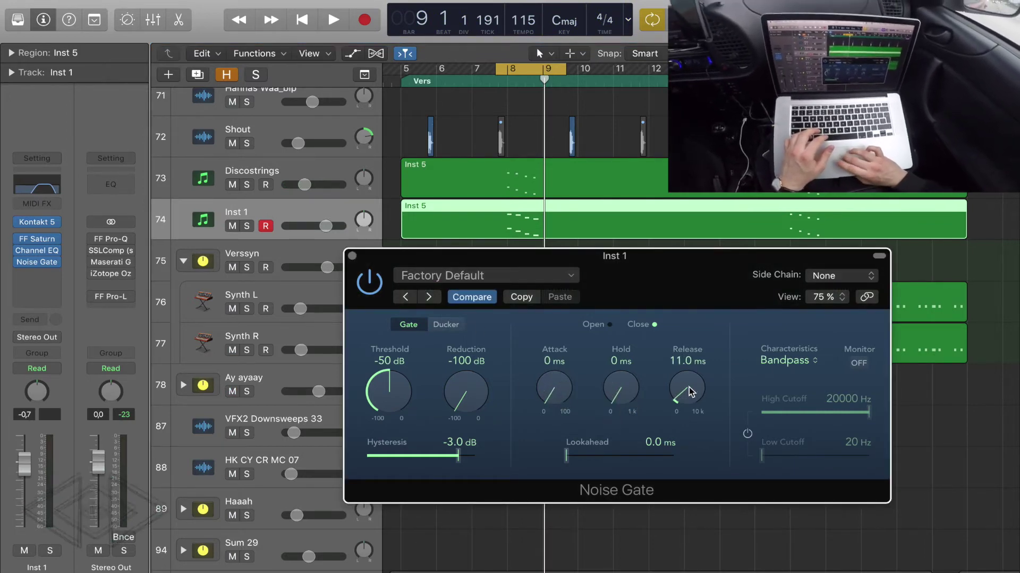
drag(689, 386, 680, 390)
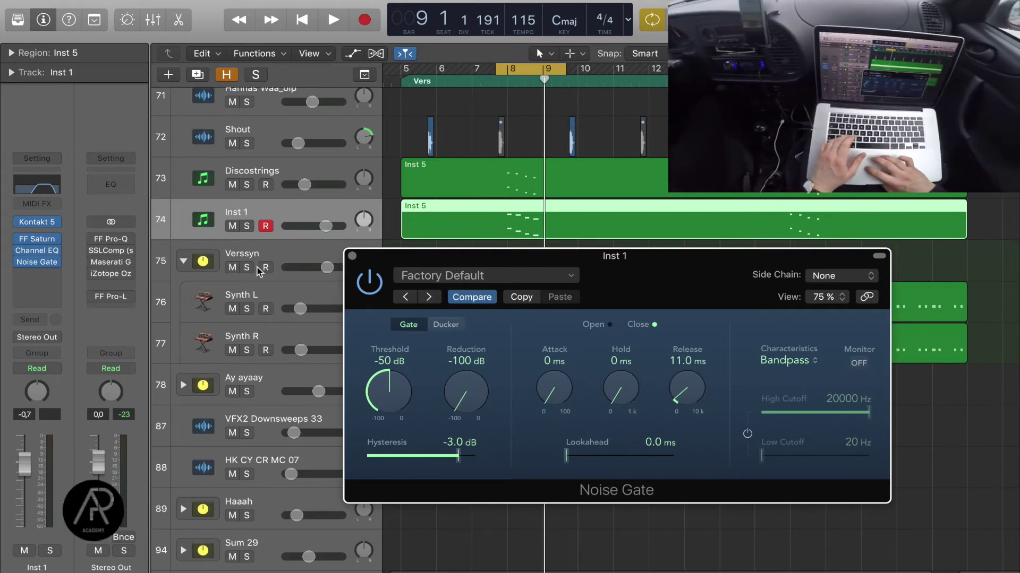
- Solo Inst 1, move its Noise Gate ahead of FF Saturn, and close the open plug-in window
click(266, 226)
click(247, 227)
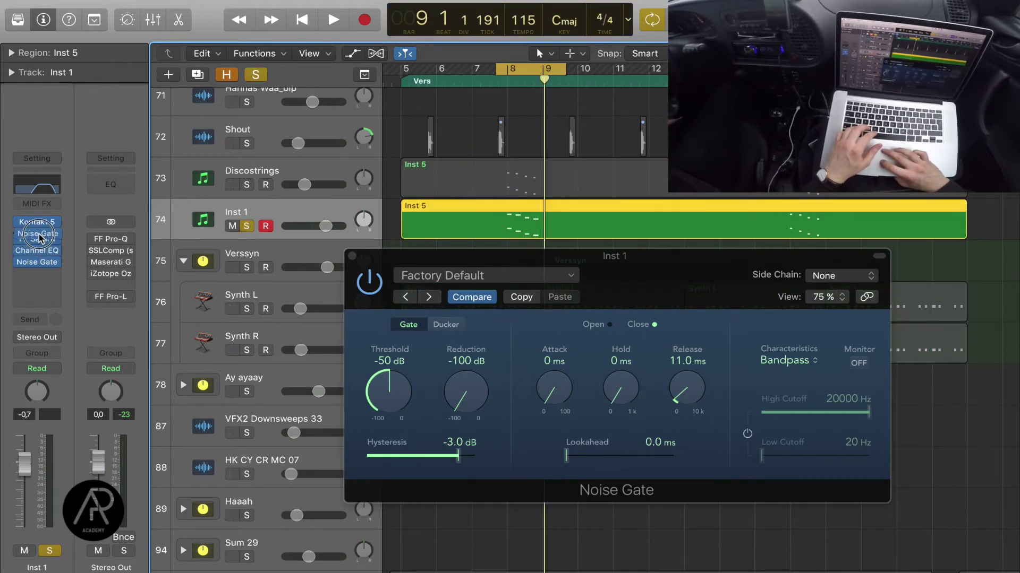
drag(40, 238, 38, 239)
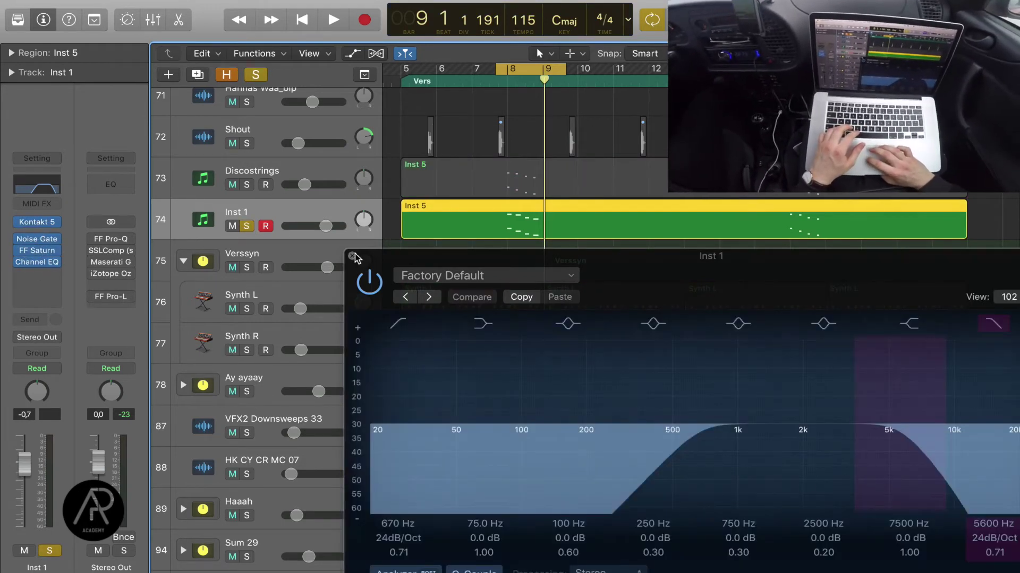
click(351, 255)
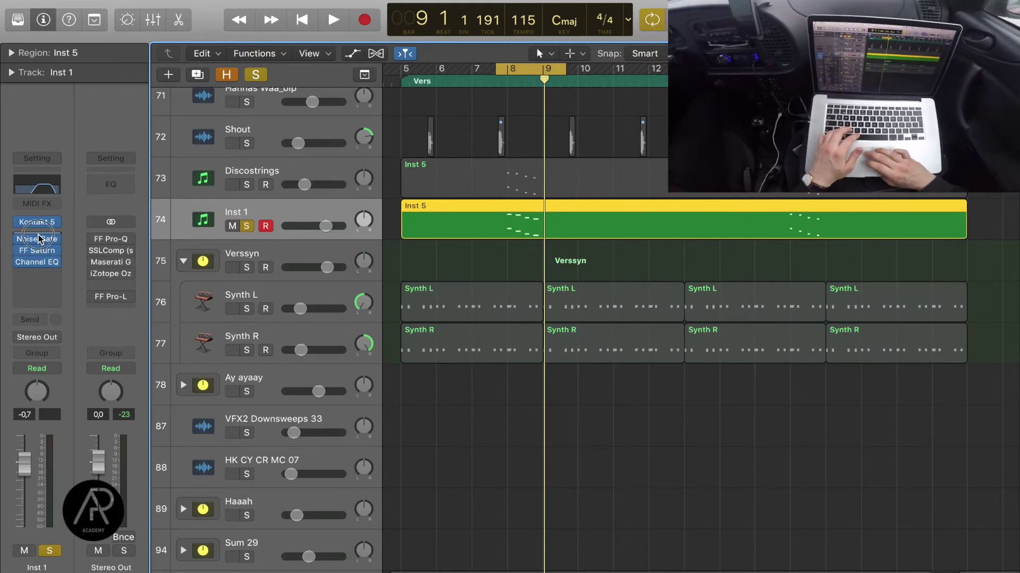
- Reopen Inst 1's Noise Gate, set its threshold to -33 dB during looped playback, and close it
click(39, 236)
click(40, 241)
key(space)
click(39, 241)
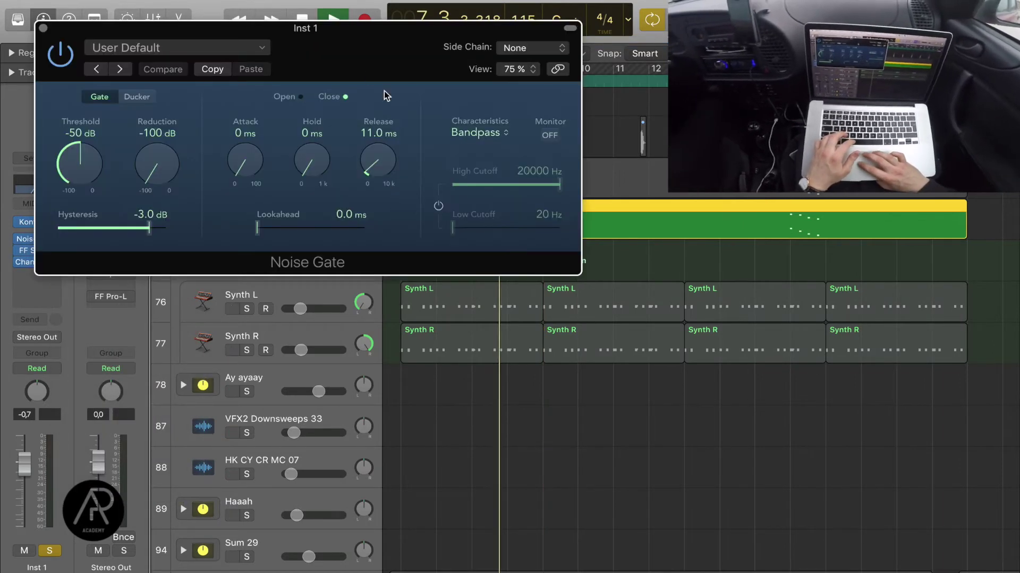
drag(342, 36, 588, 111)
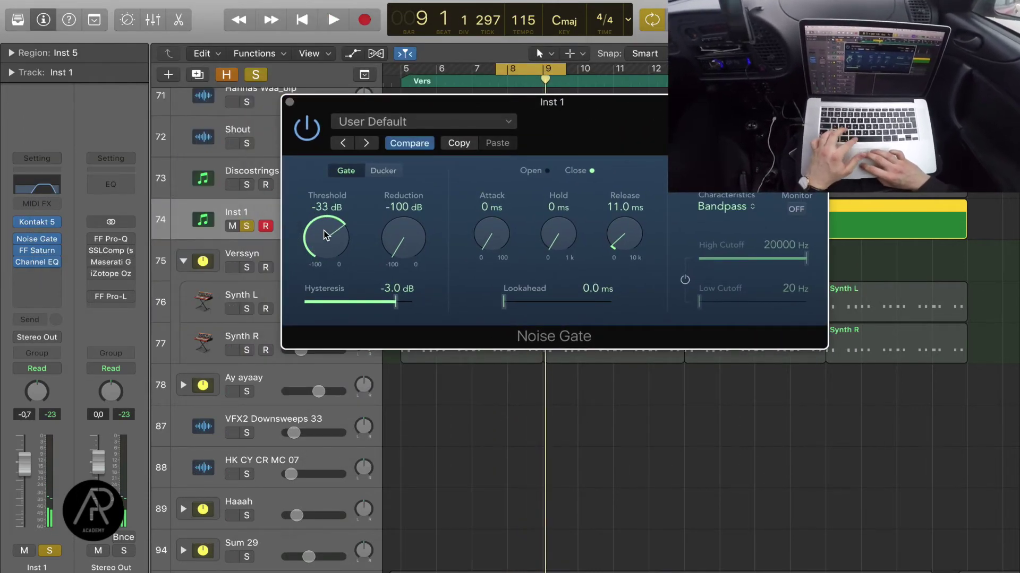
key(space)
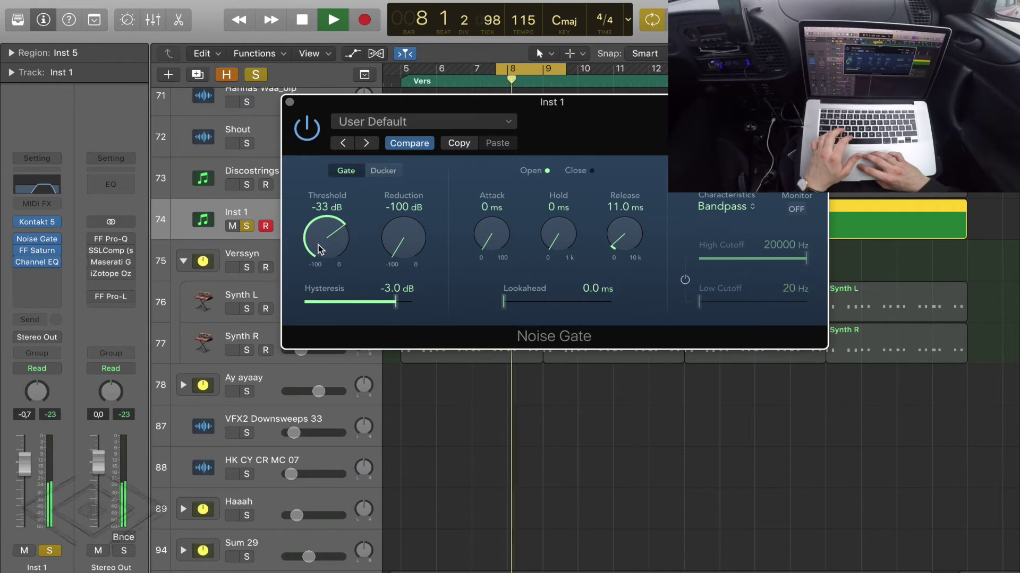
click(290, 101)
key(space)
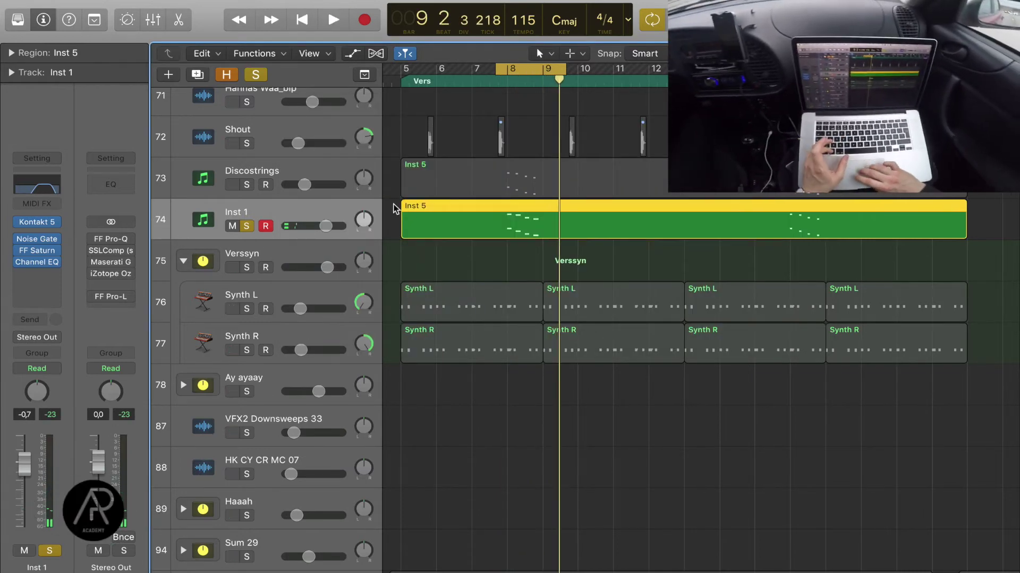
- Lower Inst 1's volume to -10.6 dB and play Discostrings soloed for comparison
scroll(404, 209, up, 1)
drag(326, 228, 307, 229)
click(523, 177)
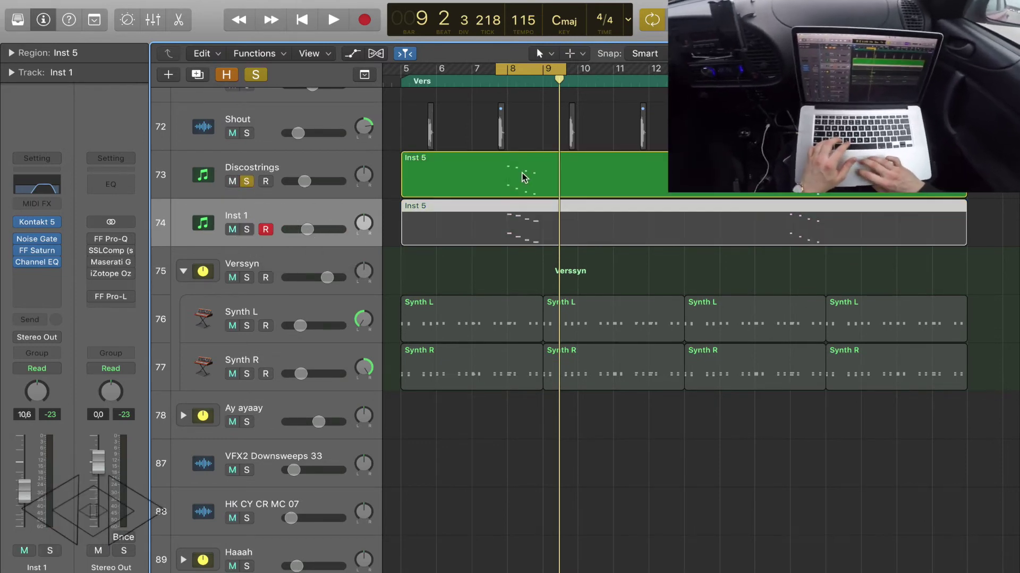
key(space)
scroll(533, 142, right, 1)
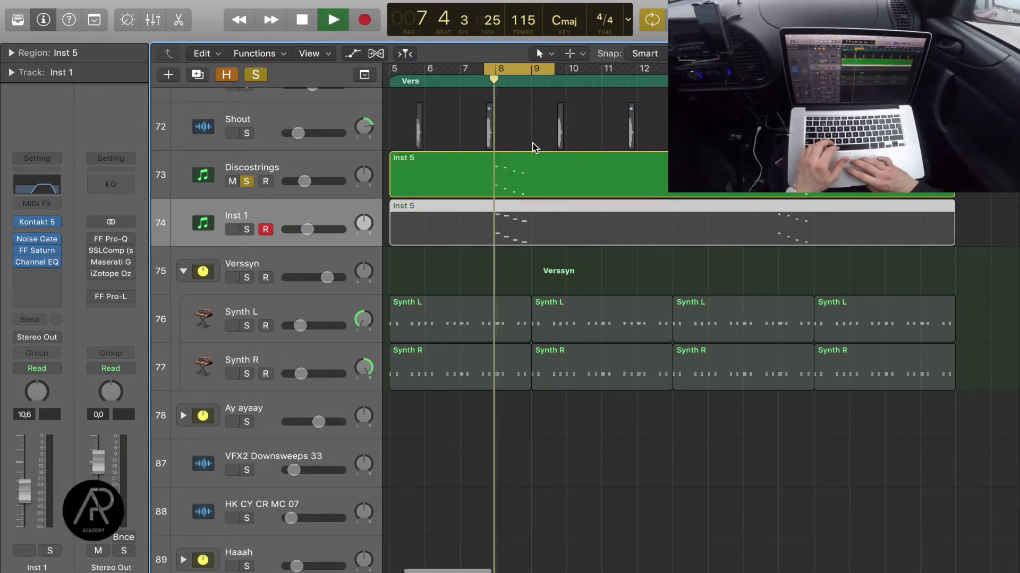
key(space)
- Play Inst 1 soloed while fine-tuning its volume, and select the Discostrings track to show its plug-in chain
click(246, 234)
key(space)
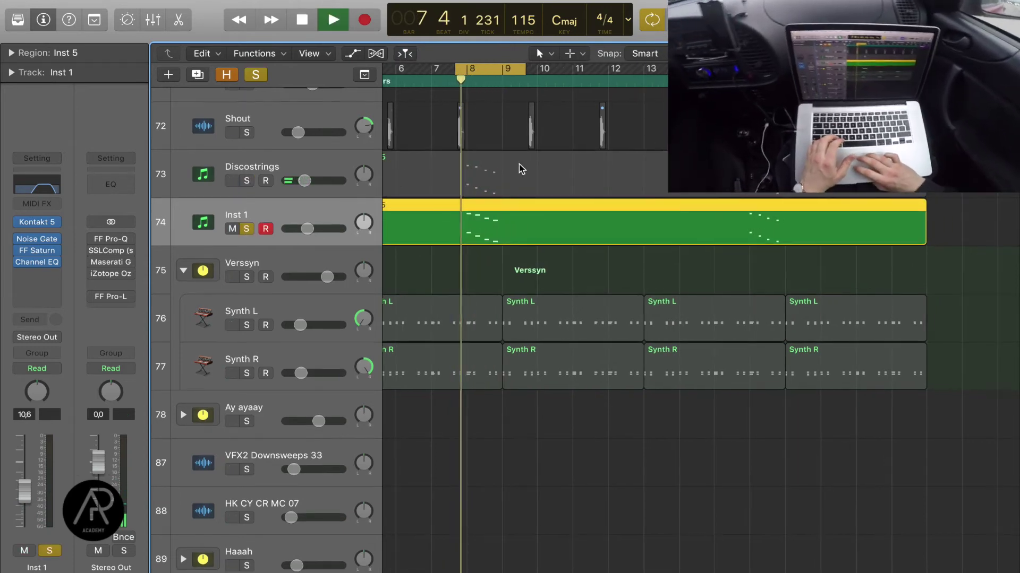
drag(307, 229, 308, 229)
key(space)
click(287, 159)
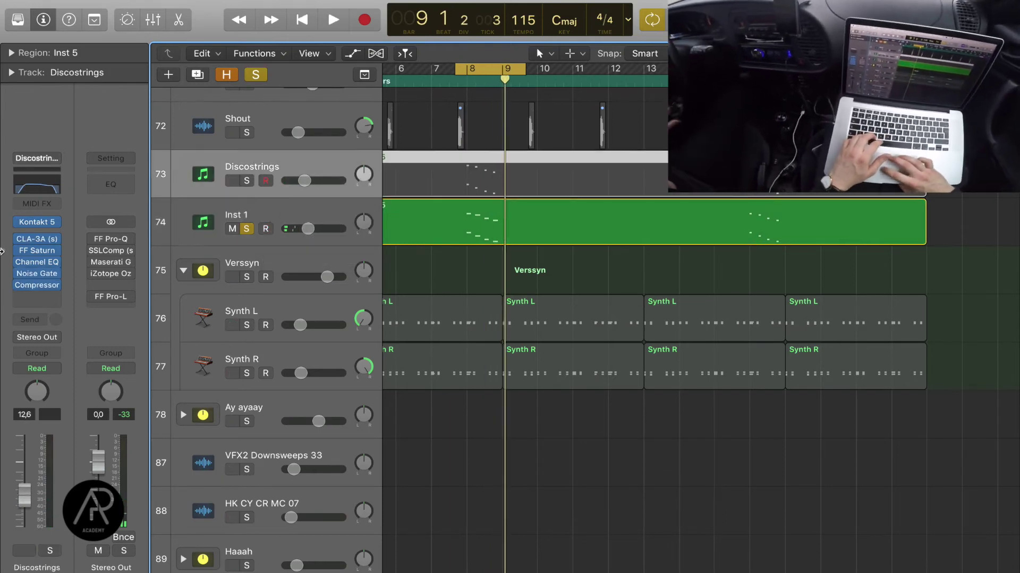
click(295, 226)
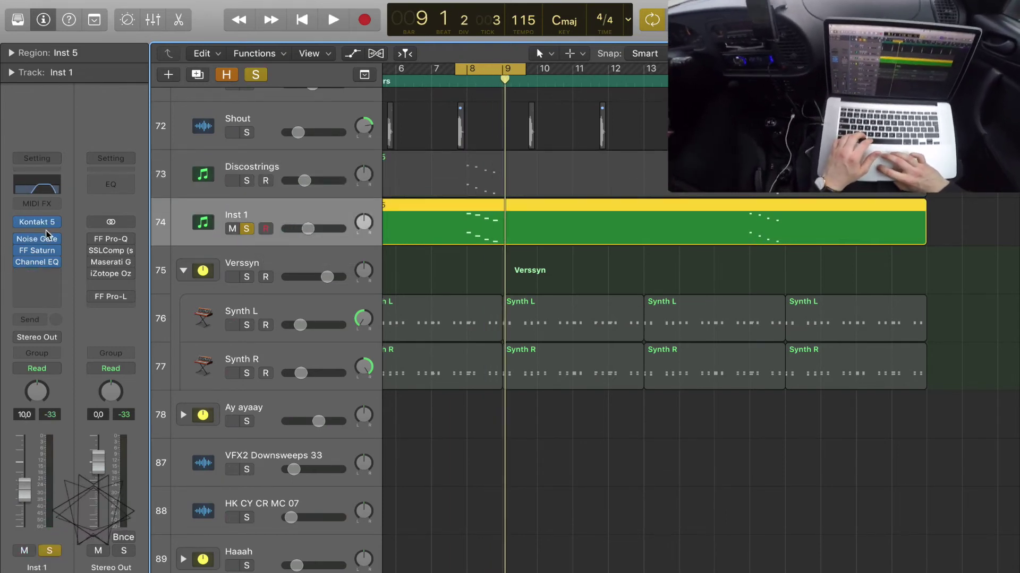
click(51, 275)
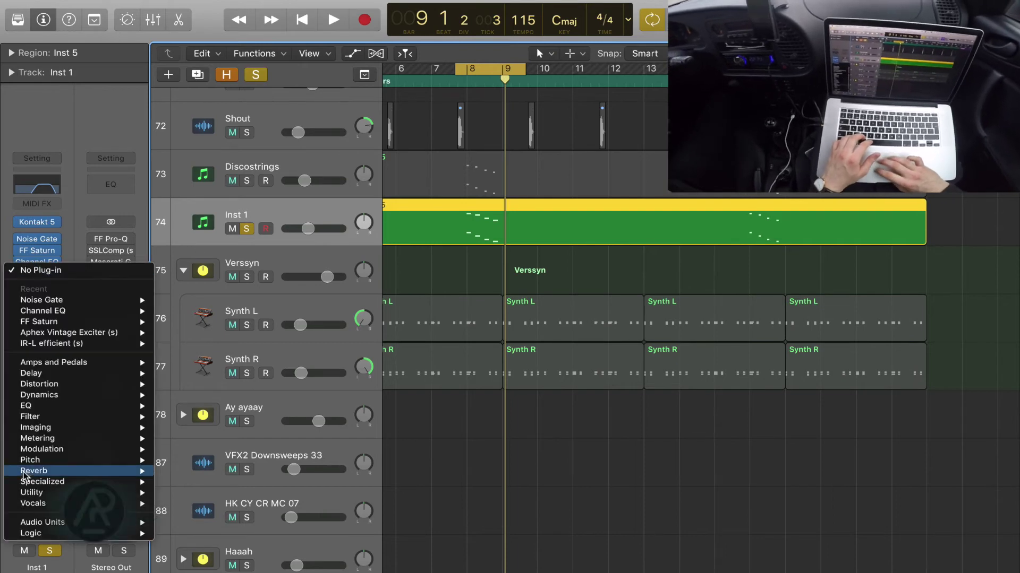
mouse_move(80, 522)
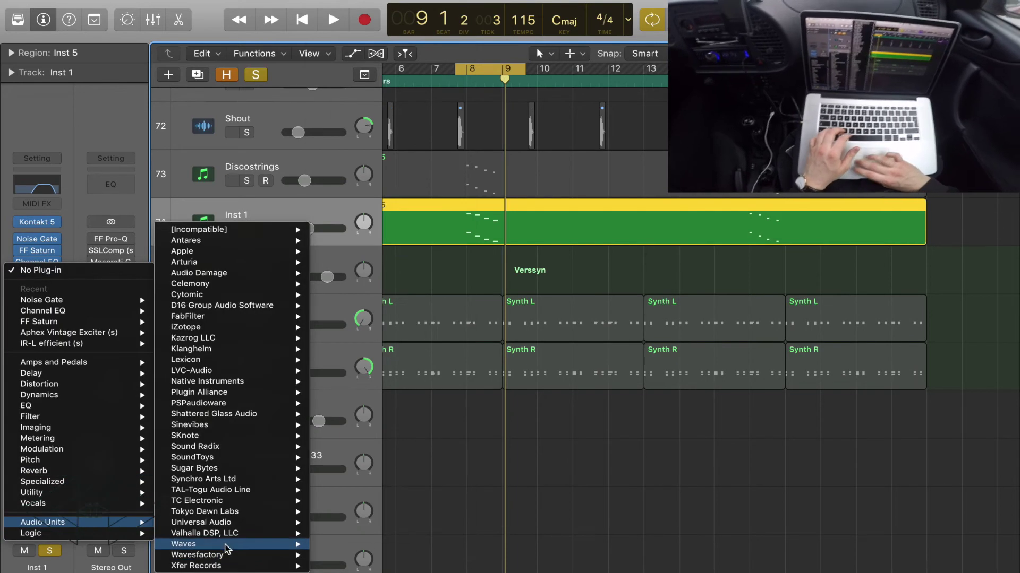
mouse_move(228, 544)
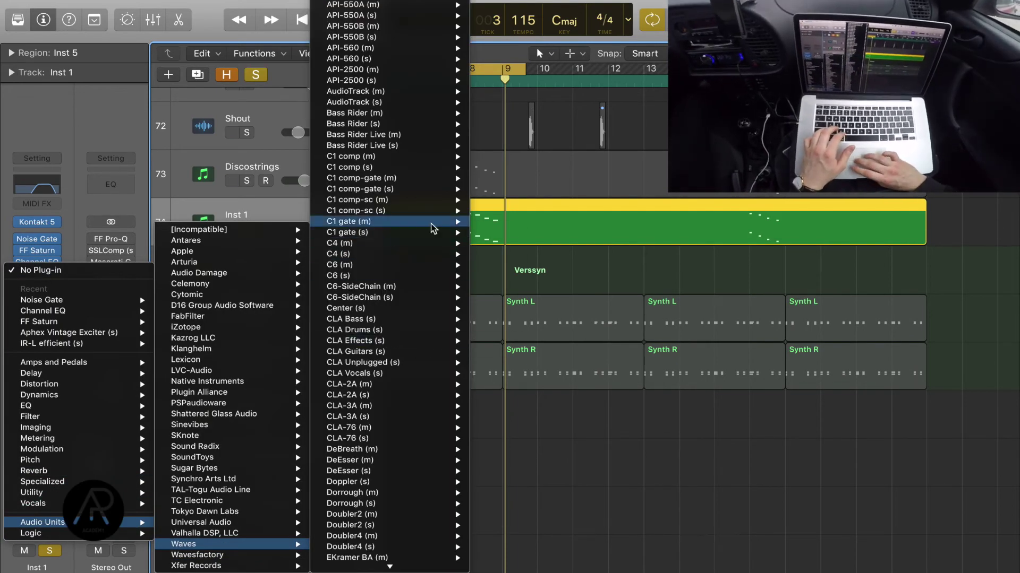
mouse_move(407, 410)
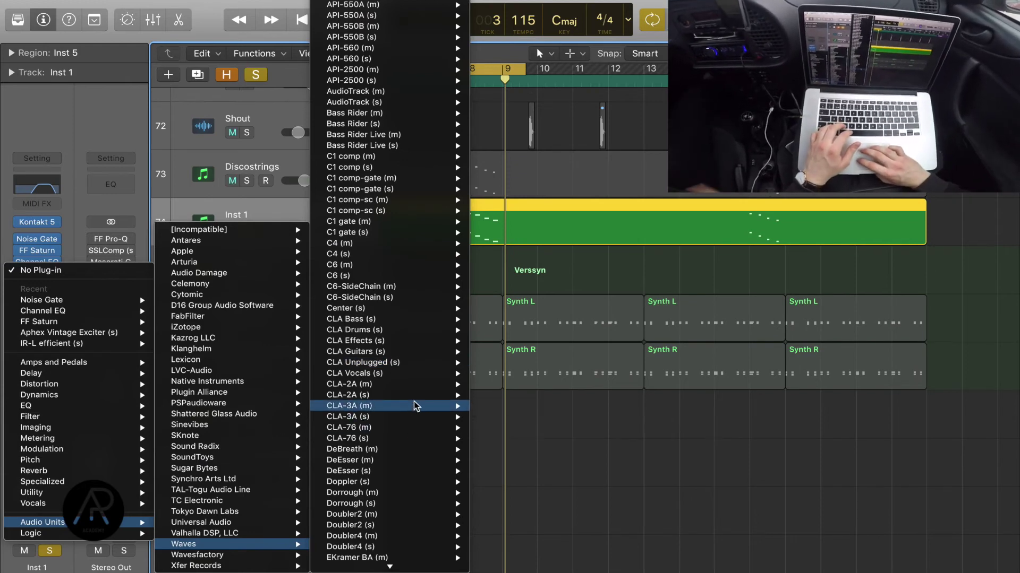
click(527, 404)
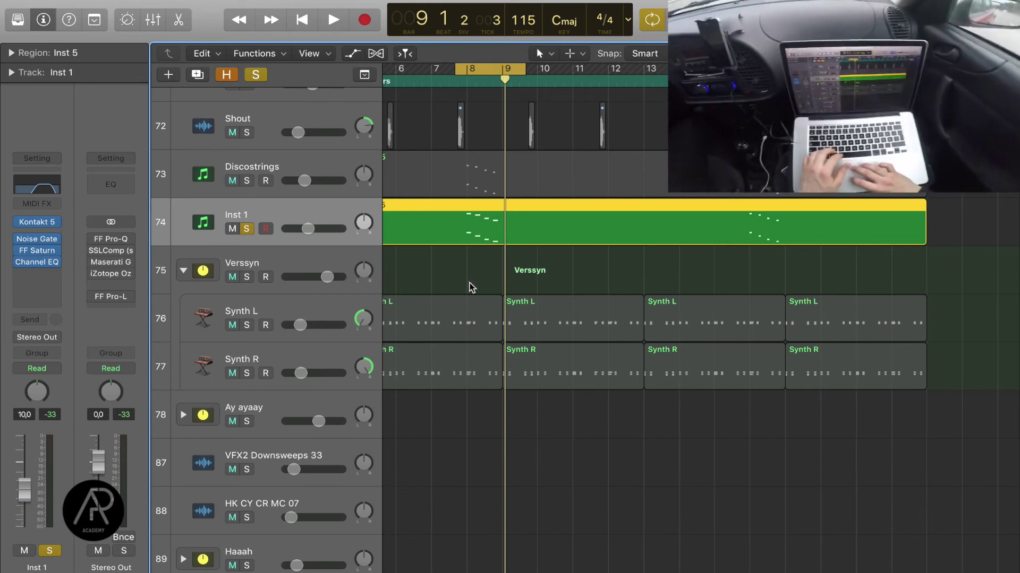
- Clear the region selection, set the cycle range to bars 7 to 11 and start playback with Inst 1 soloed
click(440, 283)
drag(435, 78, 563, 130)
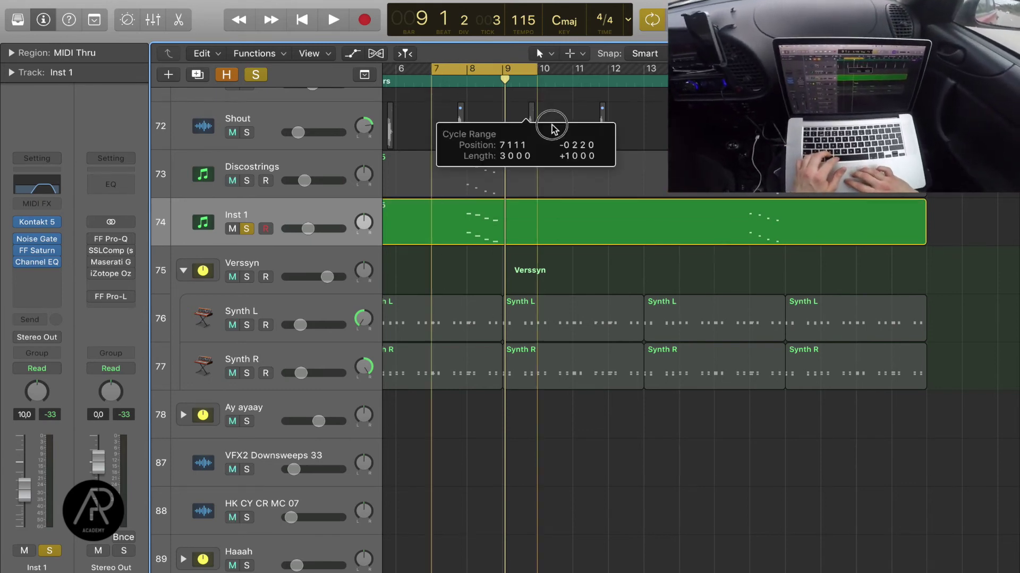
key(space)
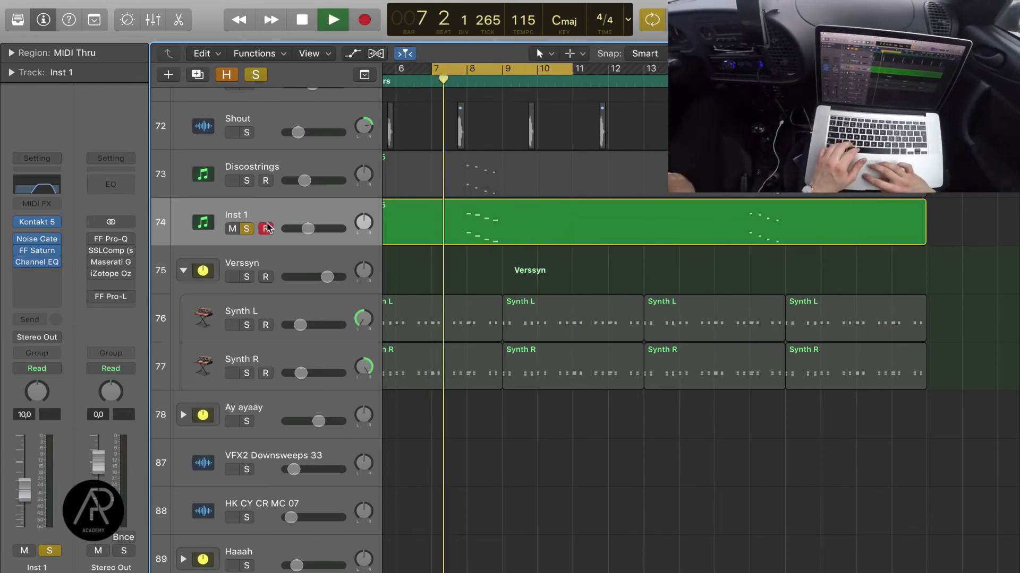
- Take Inst 1 out of solo and mute the Discostrings track so the new sound plays with the full mix, ending with playback stopped
click(247, 229)
click(236, 173)
click(233, 180)
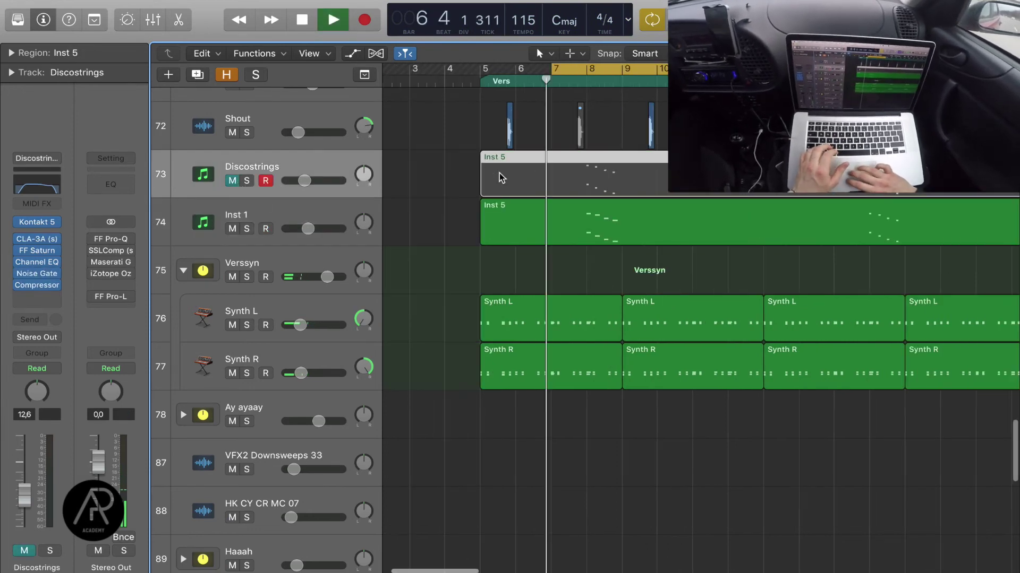
key(space)
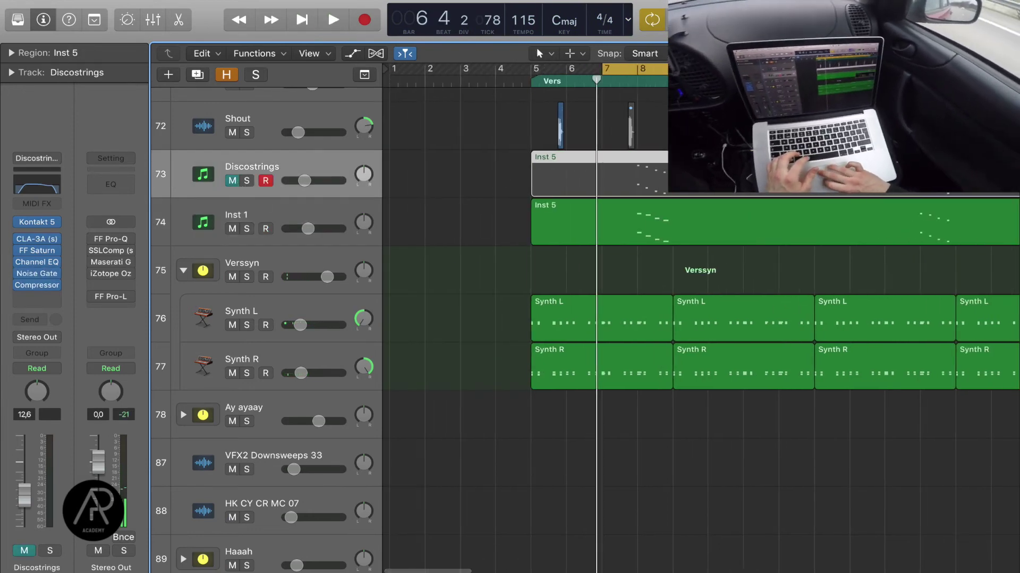
- Redraw the cycle range to start at bar 5, where the verse begins, and open the plug-in list for an empty insert slot
drag(530, 69, 1018, 247)
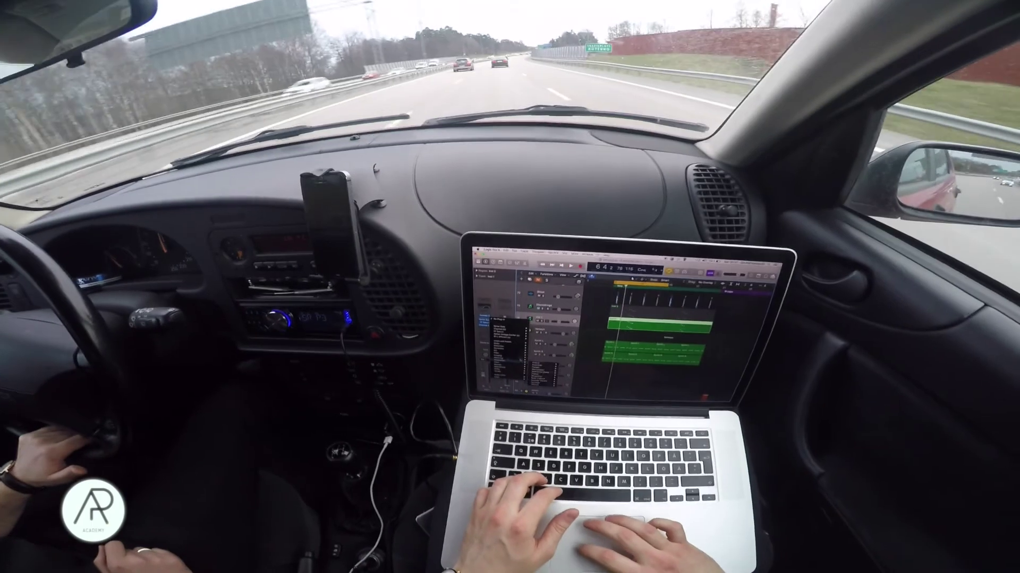
mouse_move(507, 350)
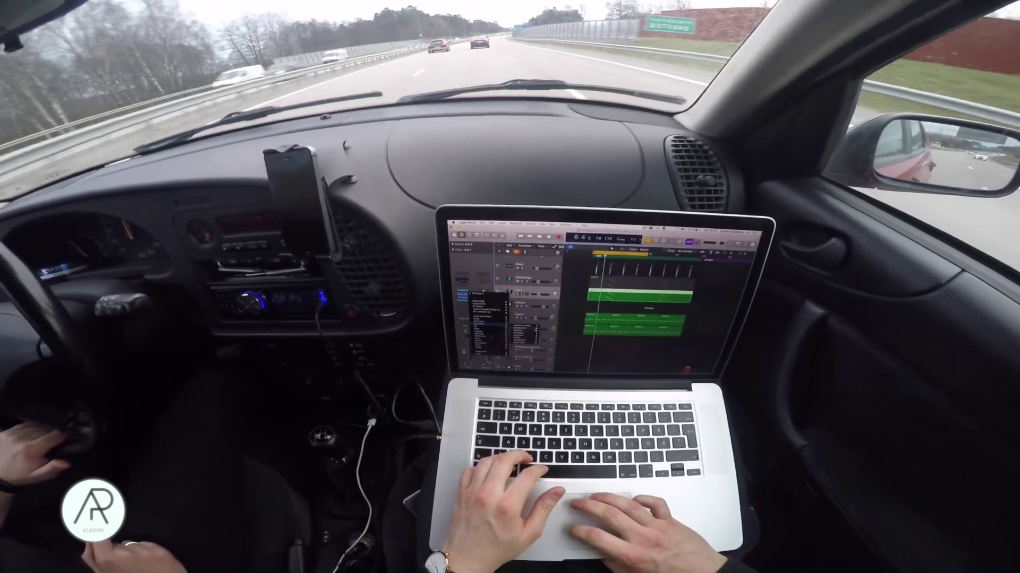